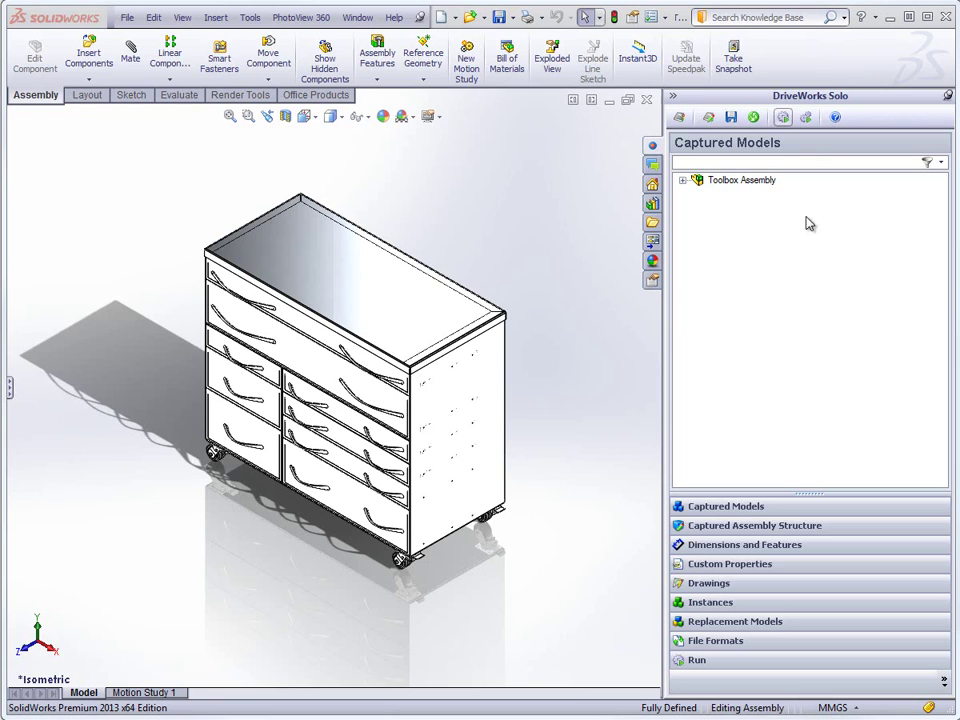
# Start a new ToolBox specification from the DriveWorks Solo pane.
pyautogui.click(783, 118)
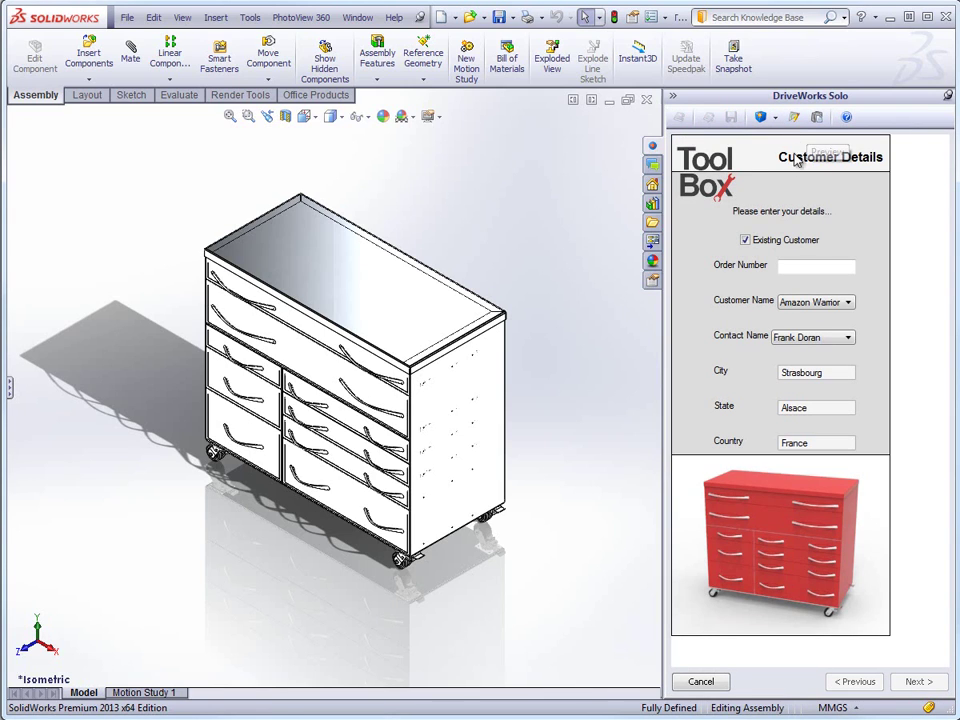
# Enter the order number, mark it as a new customer, and fill in the customer, contact and location fields.
pyautogui.click(806, 267)
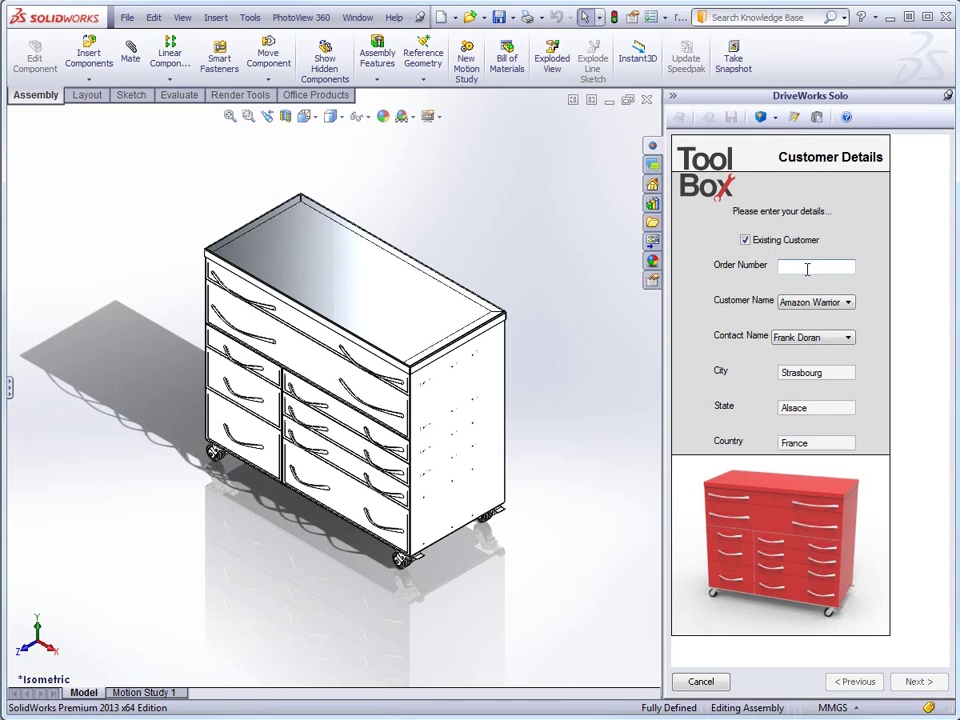
pyautogui.write('566')
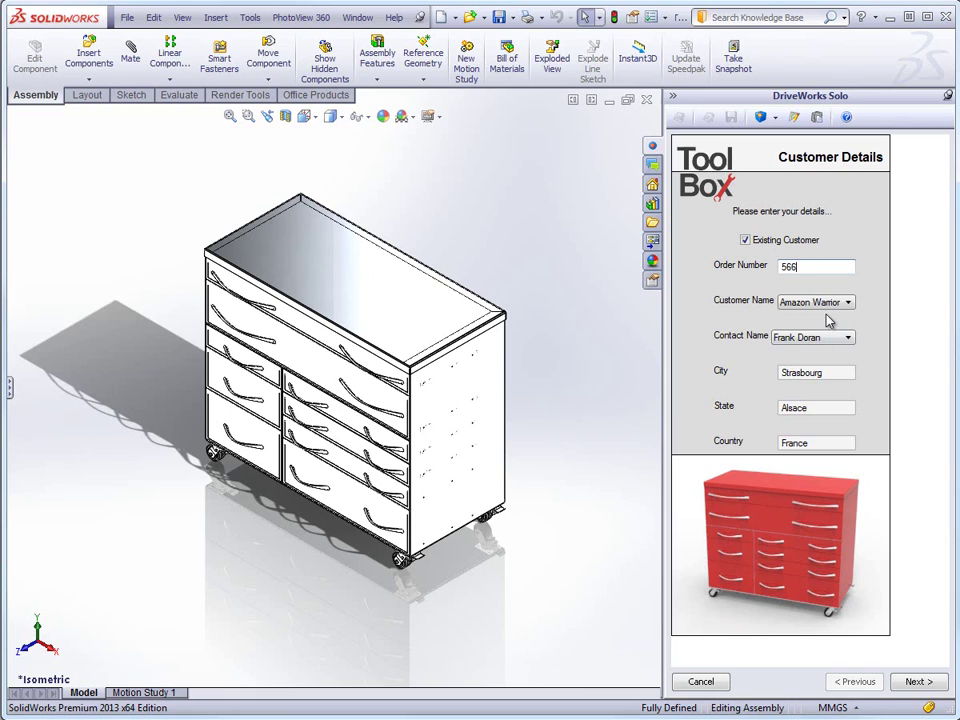
pyautogui.click(745, 240)
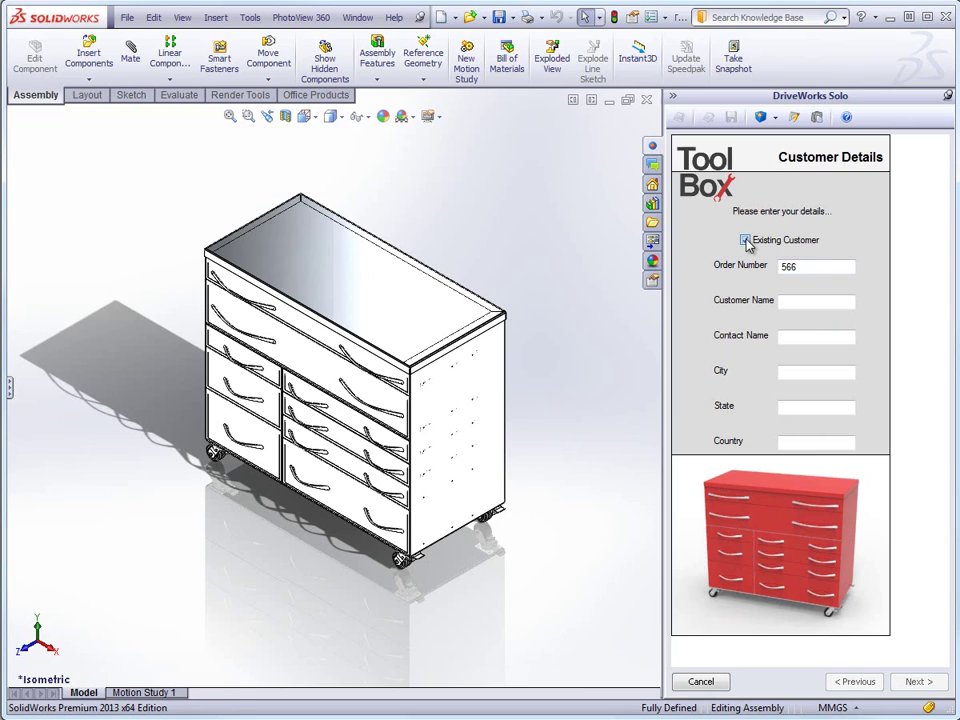
pyautogui.click(816, 302)
pyautogui.write('DriveWorks')
pyautogui.press('Tab')
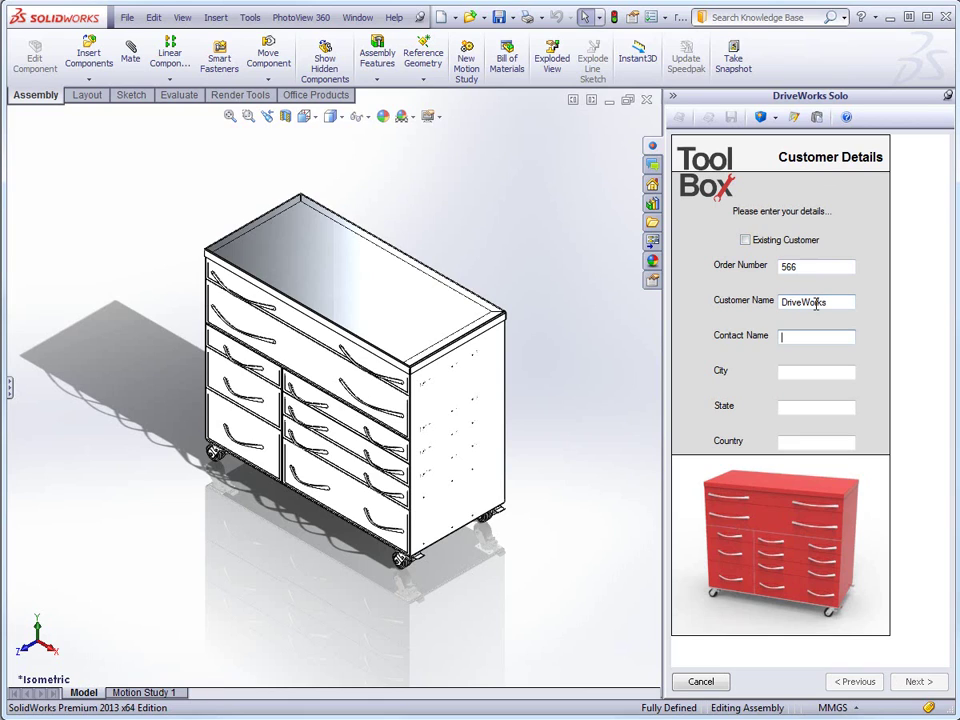
pyautogui.press('Tab')
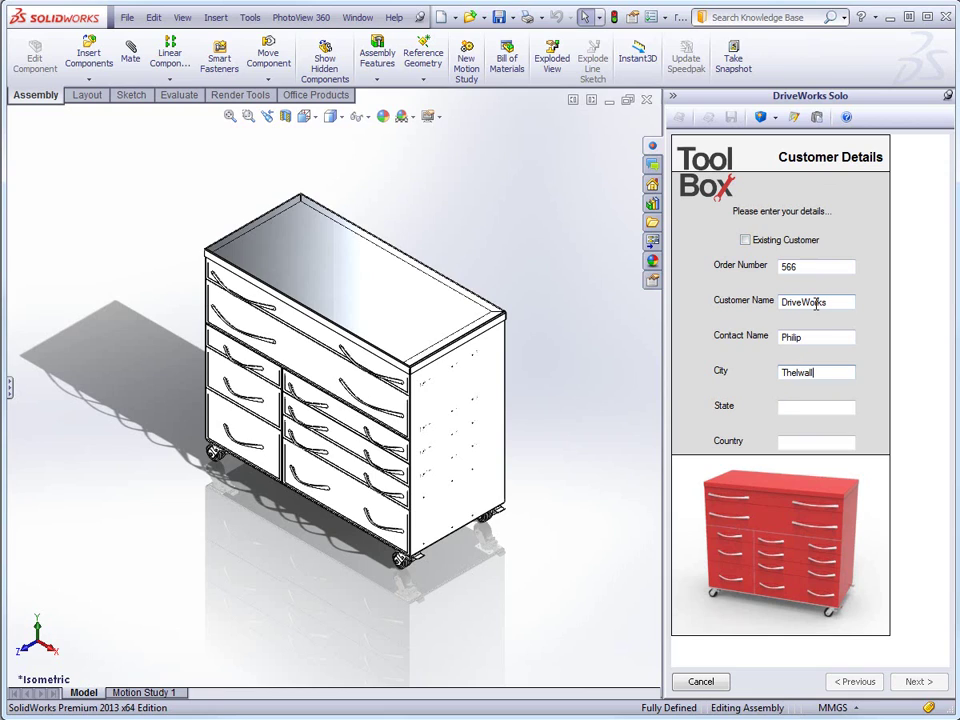
pyautogui.press('Tab')
pyautogui.write('Ches')
pyautogui.press('Tab')
pyautogui.write('United')
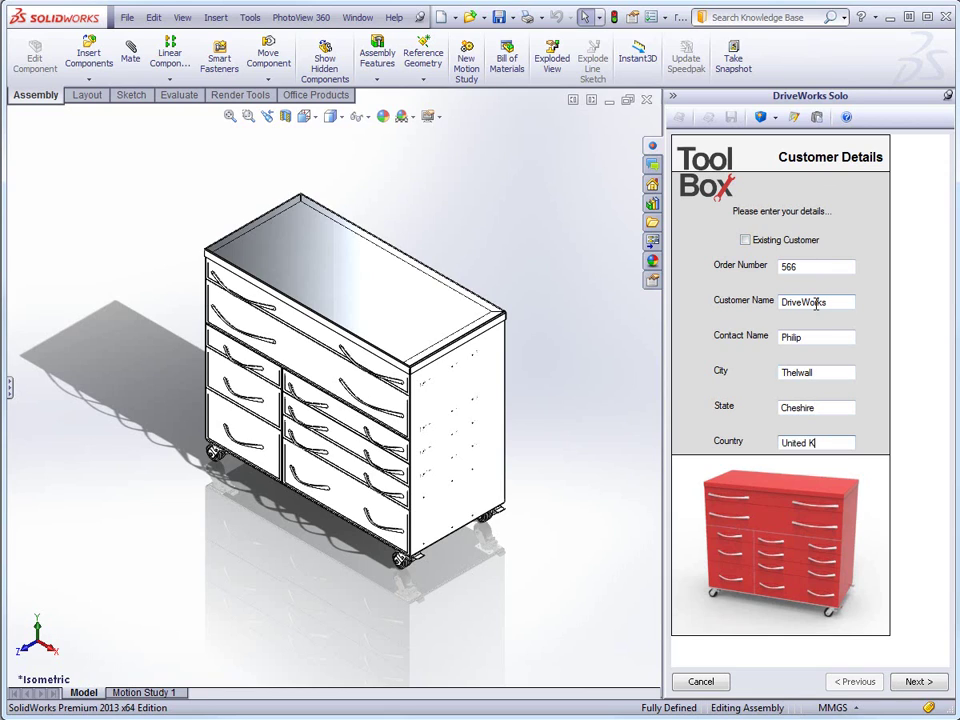
pyautogui.write(' Kingdom')
# On General Details, set the toolbox height to 1200 and width to 1300.
pyautogui.click(918, 683)
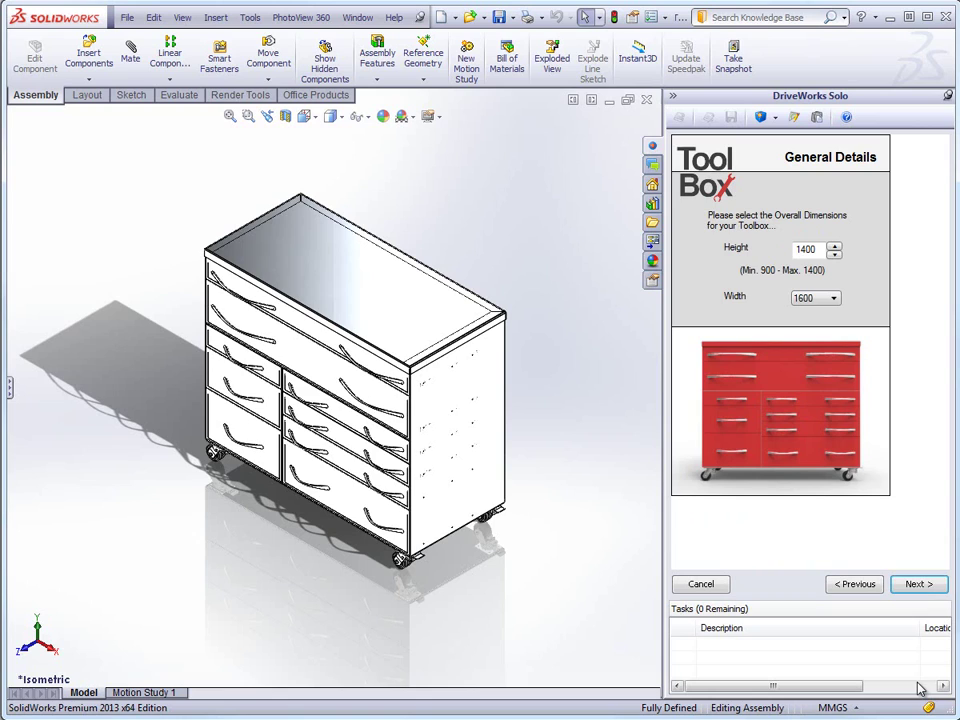
pyautogui.click(834, 256)
pyautogui.click(834, 257)
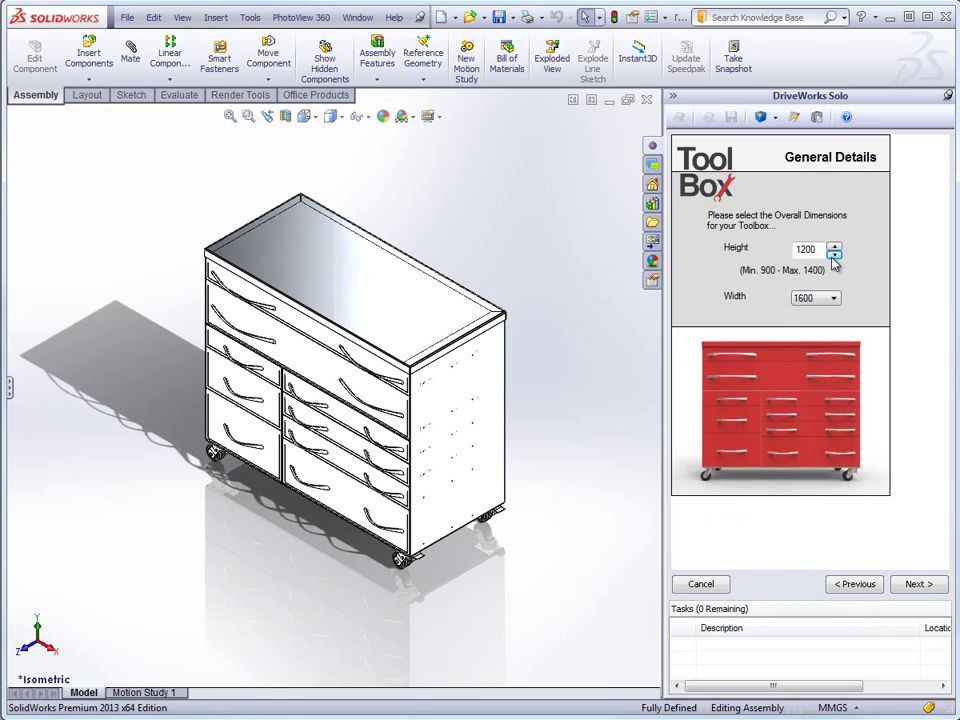
pyautogui.click(831, 298)
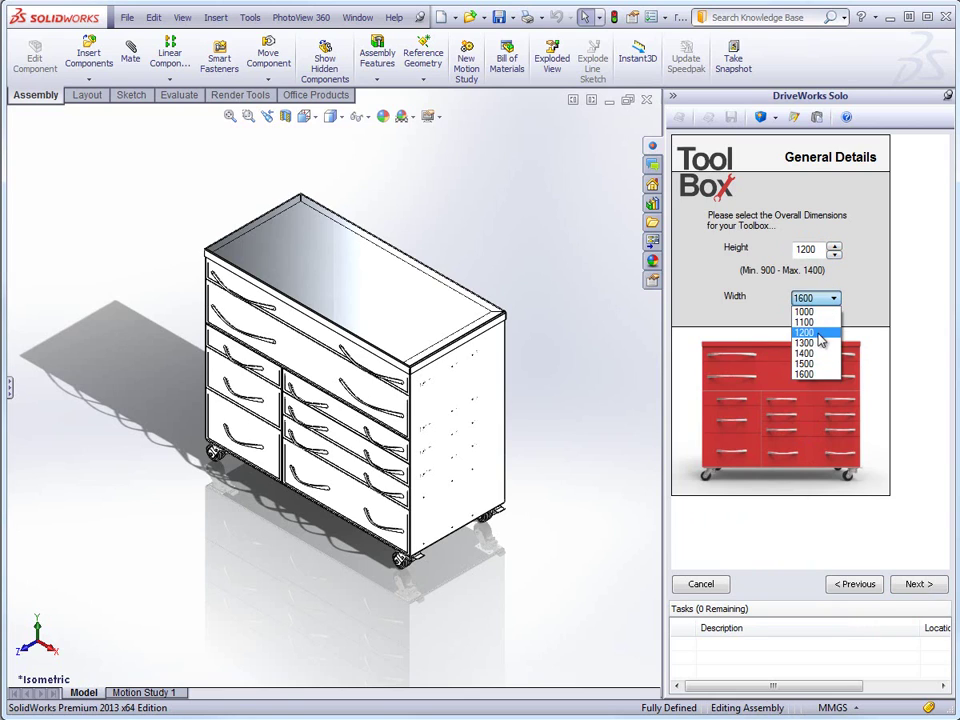
pyautogui.click(815, 344)
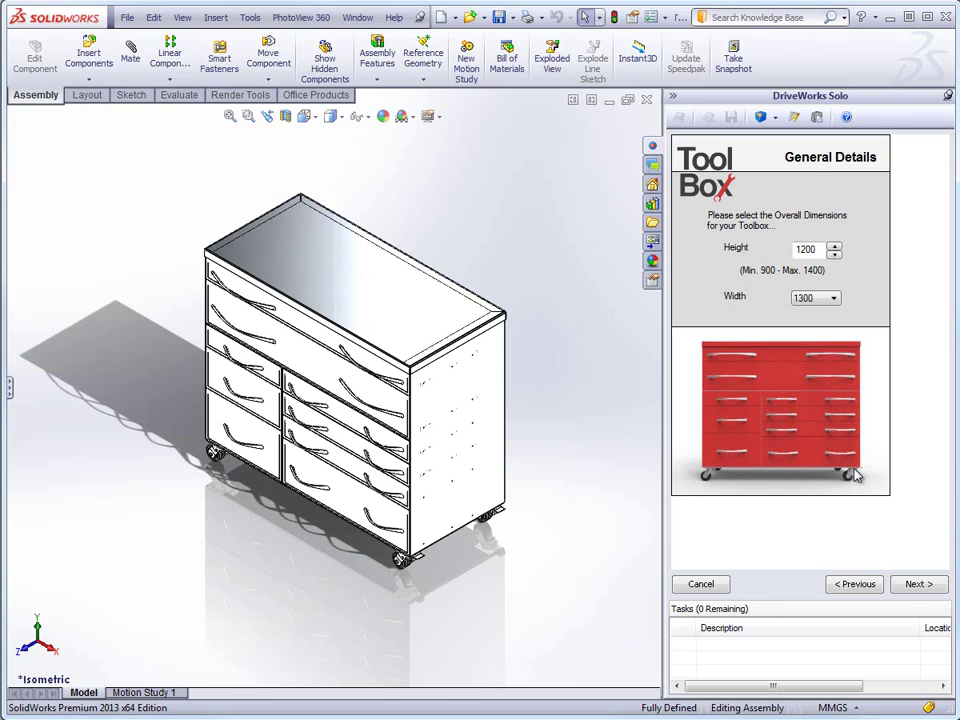
pyautogui.click(912, 586)
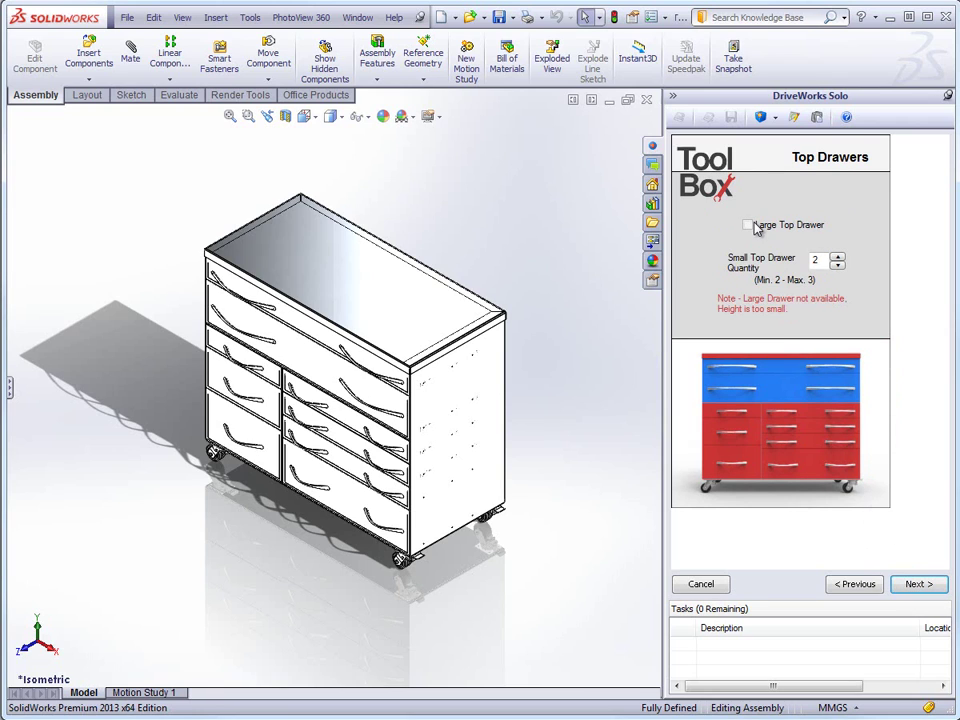
# Keep two small top drawers and one large plus three small right drawers.
pyautogui.click(837, 259)
pyautogui.click(837, 265)
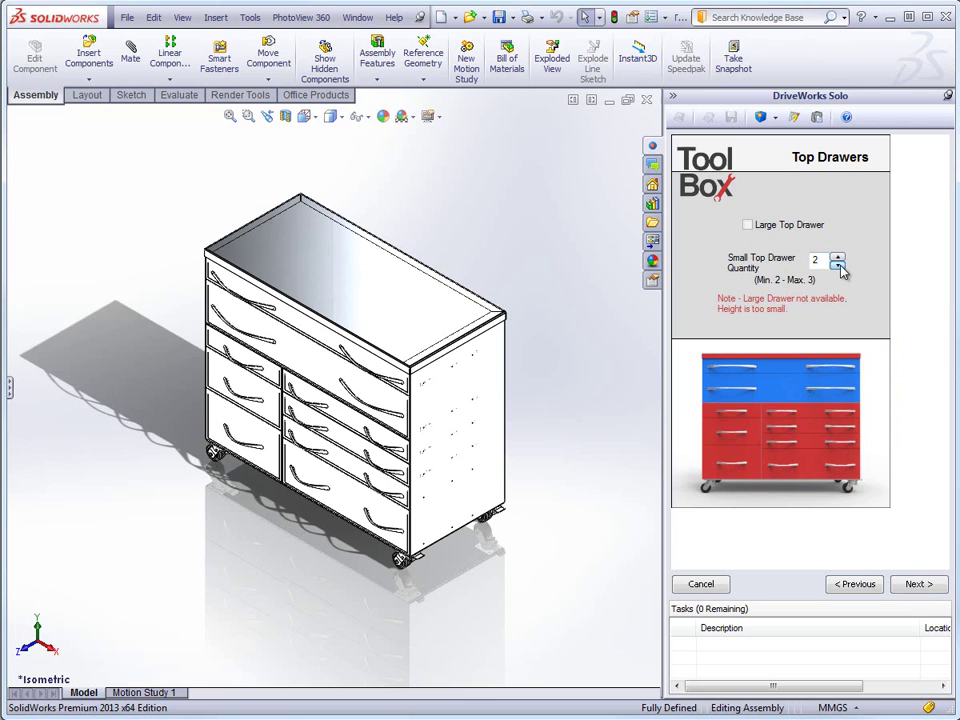
pyautogui.click(912, 588)
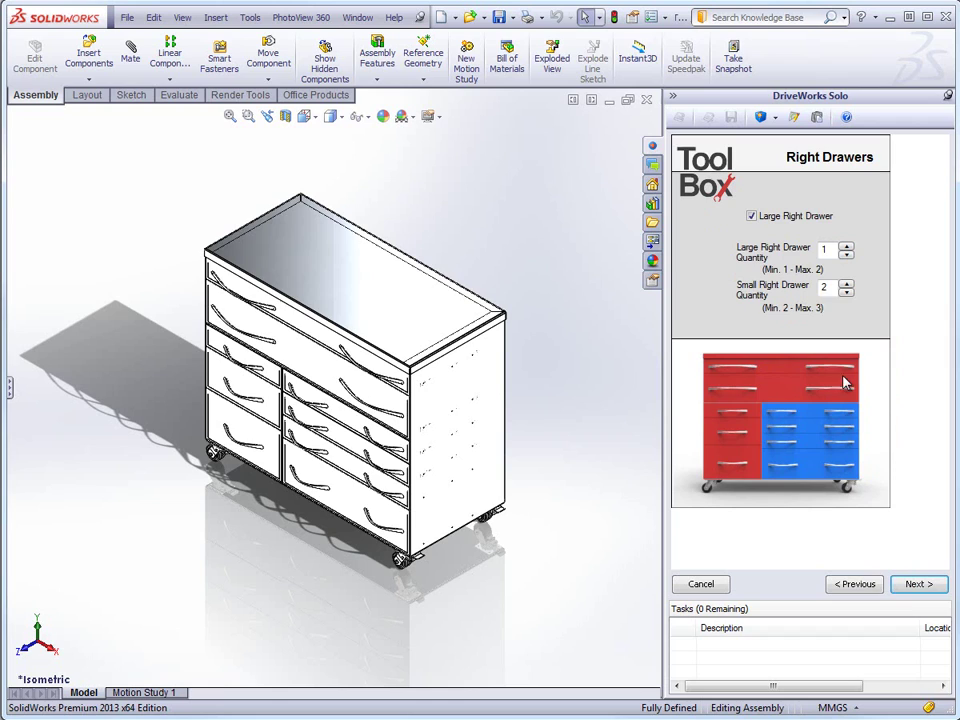
pyautogui.click(752, 216)
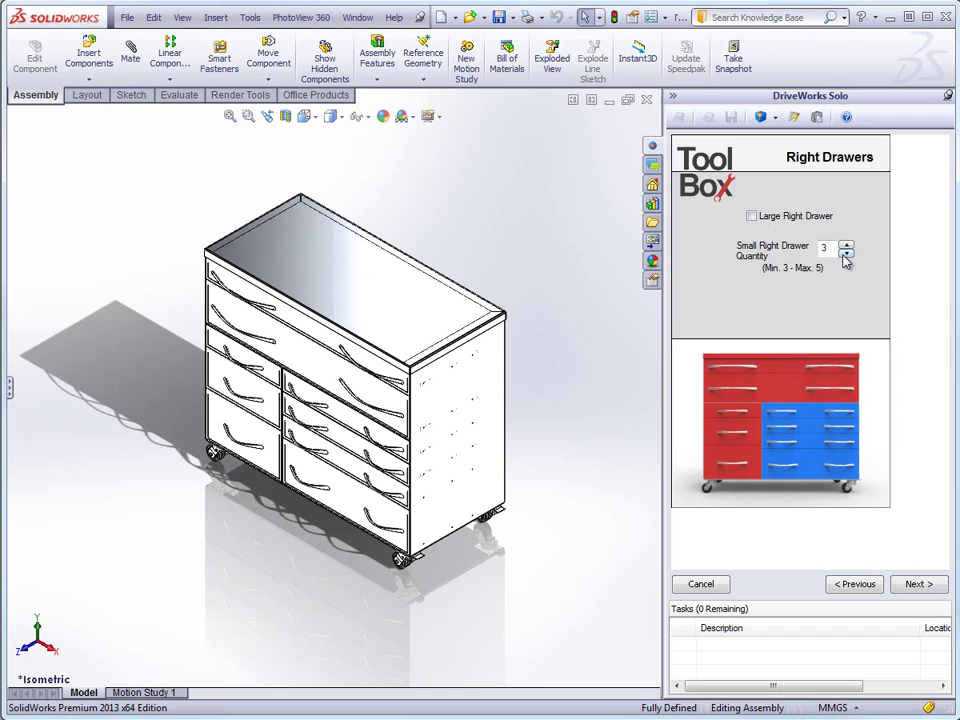
pyautogui.click(752, 216)
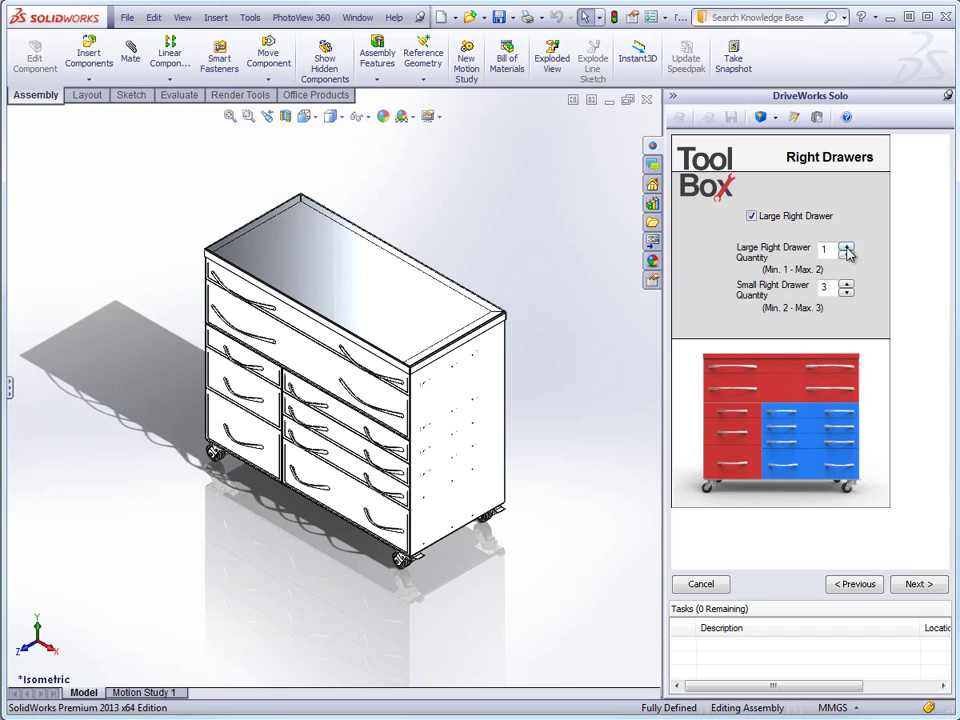
# Set the left side to two equal-size 377 mm drawers.
pyautogui.click(916, 586)
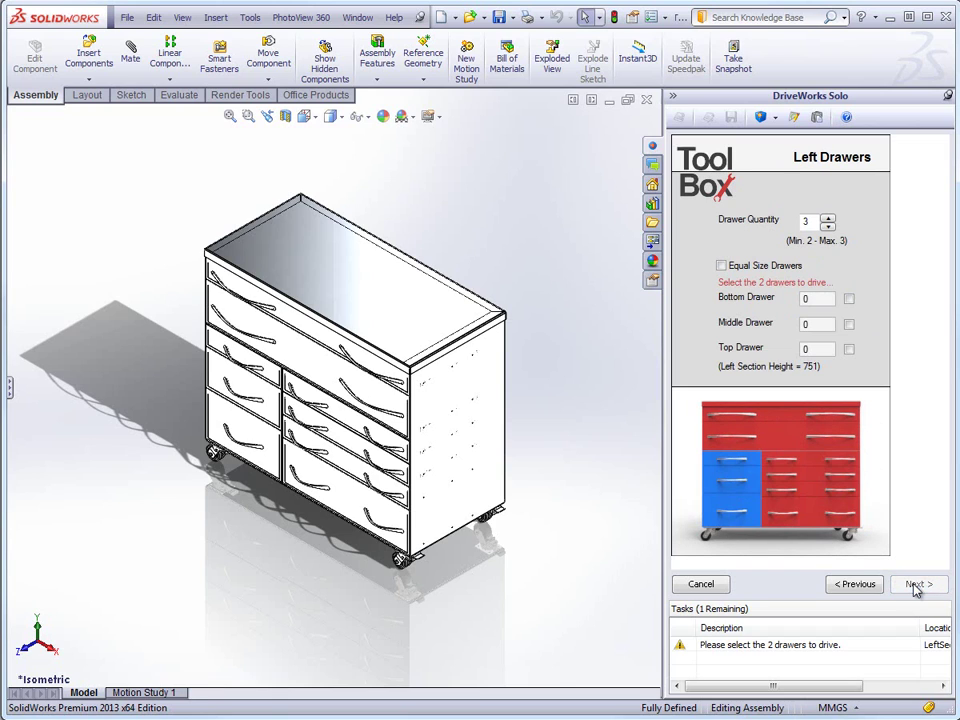
pyautogui.click(828, 227)
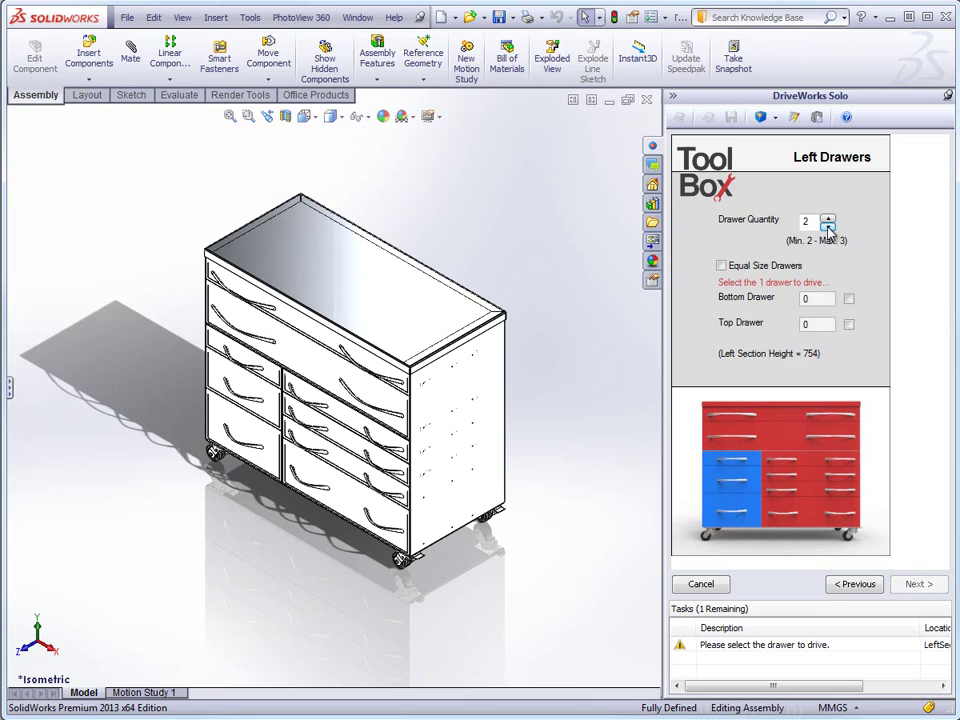
pyautogui.click(721, 267)
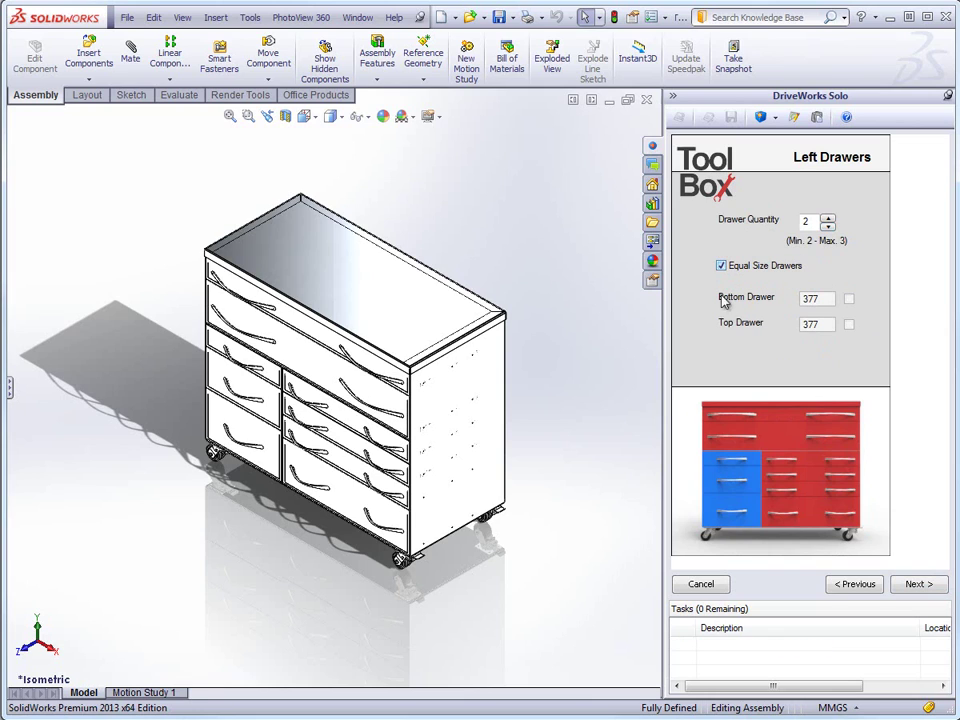
pyautogui.click(918, 585)
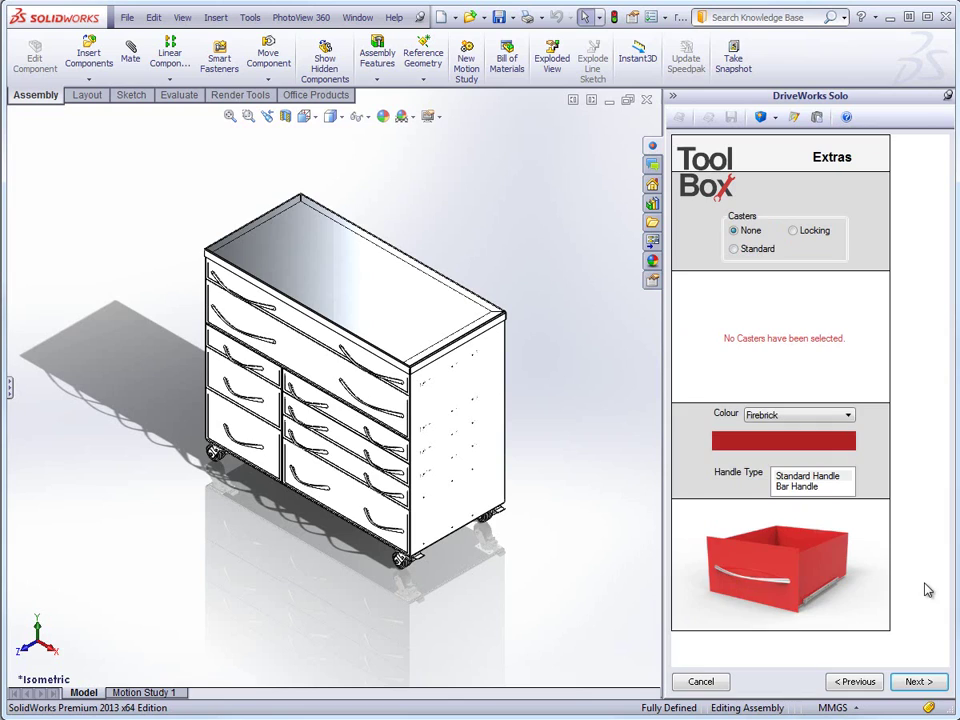
# Choose locking casters, Green colour and standard handles, then review the Summary.
pyautogui.click(735, 250)
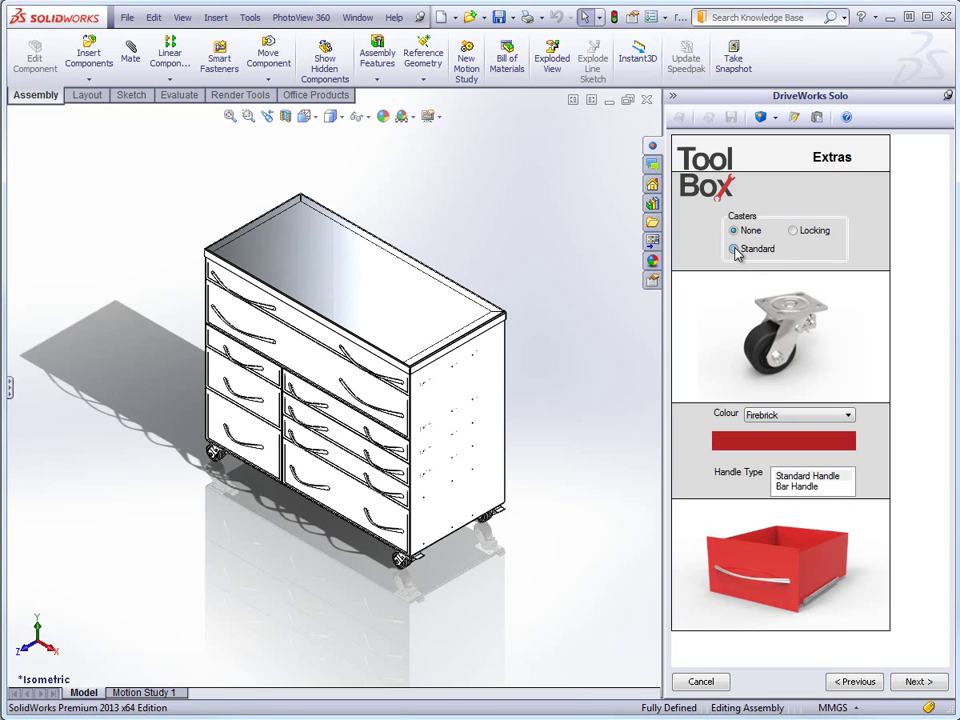
pyautogui.click(794, 232)
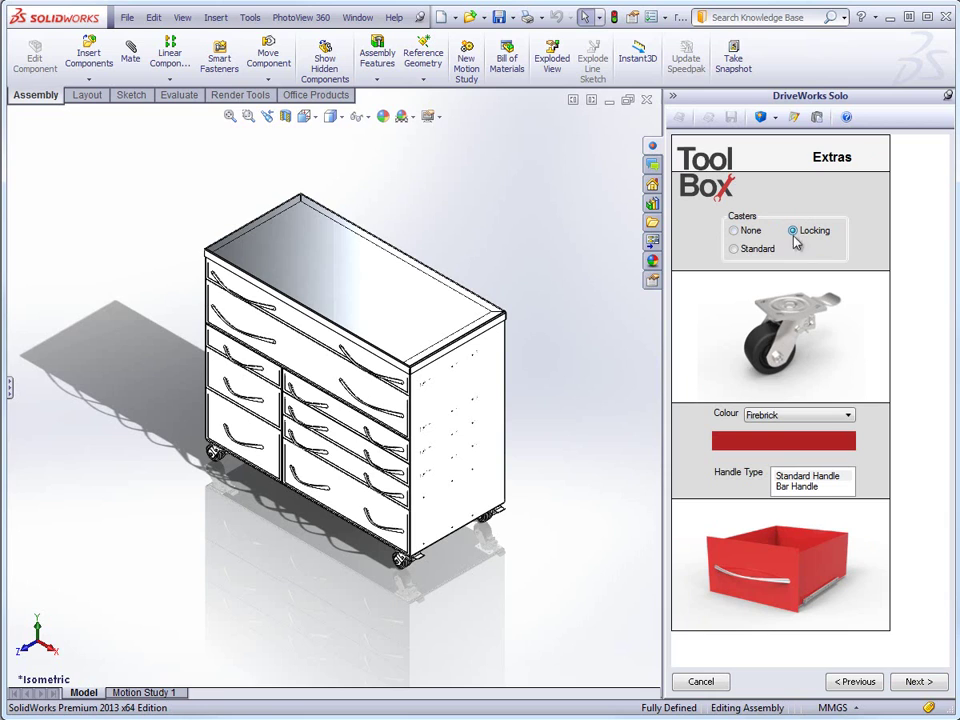
pyautogui.click(785, 417)
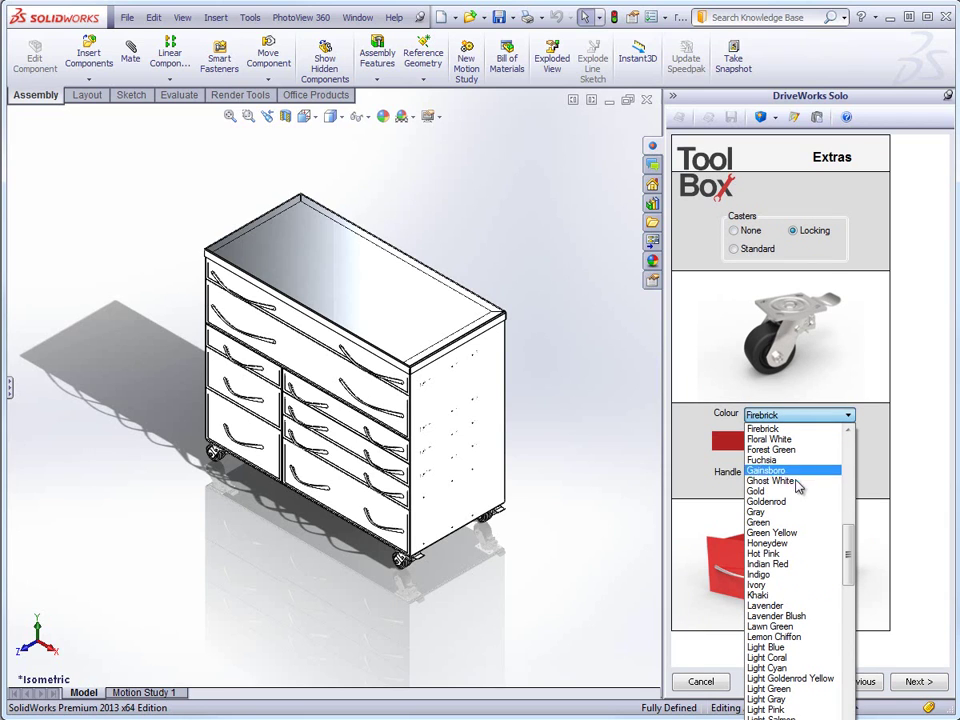
pyautogui.click(788, 522)
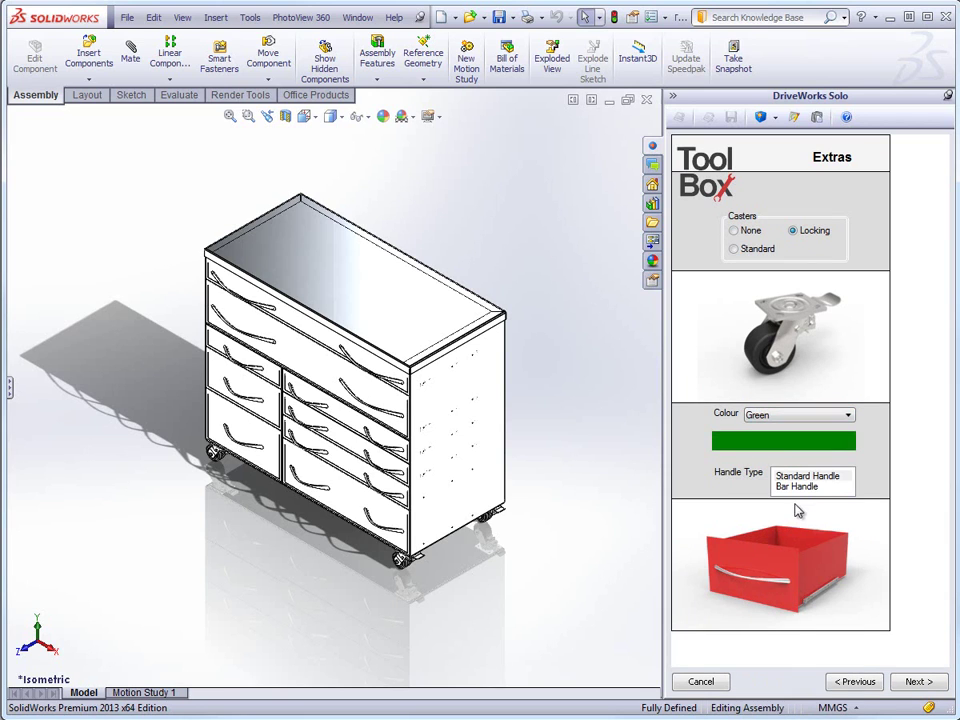
pyautogui.click(801, 486)
pyautogui.click(804, 477)
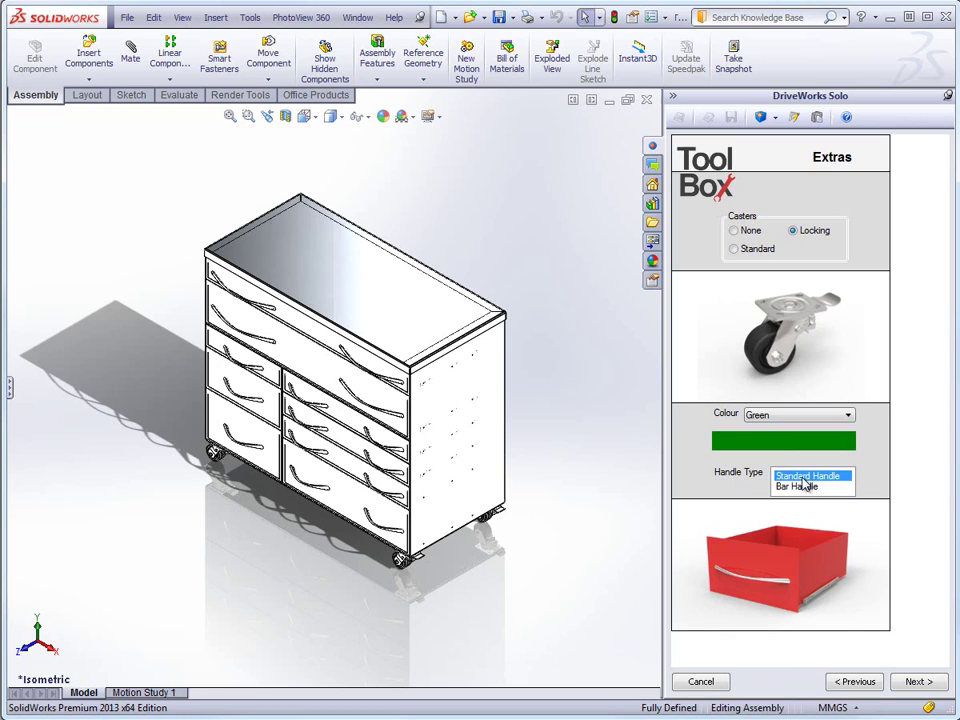
pyautogui.click(922, 684)
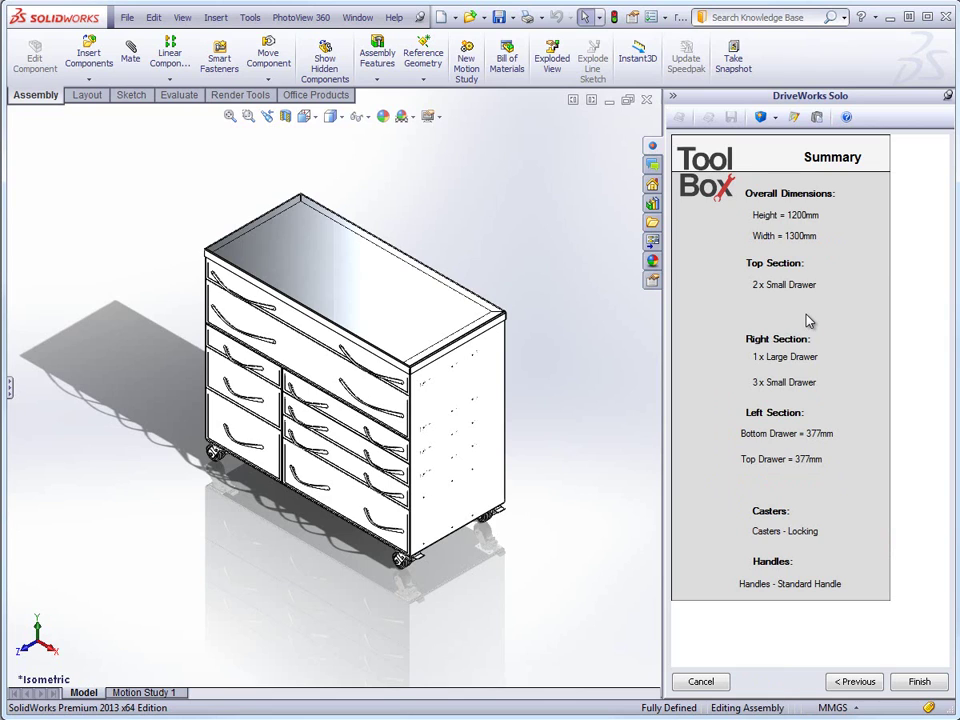
# Preview the green toolbox with locking casters and rotate the model to inspect it.
pyautogui.click(761, 118)
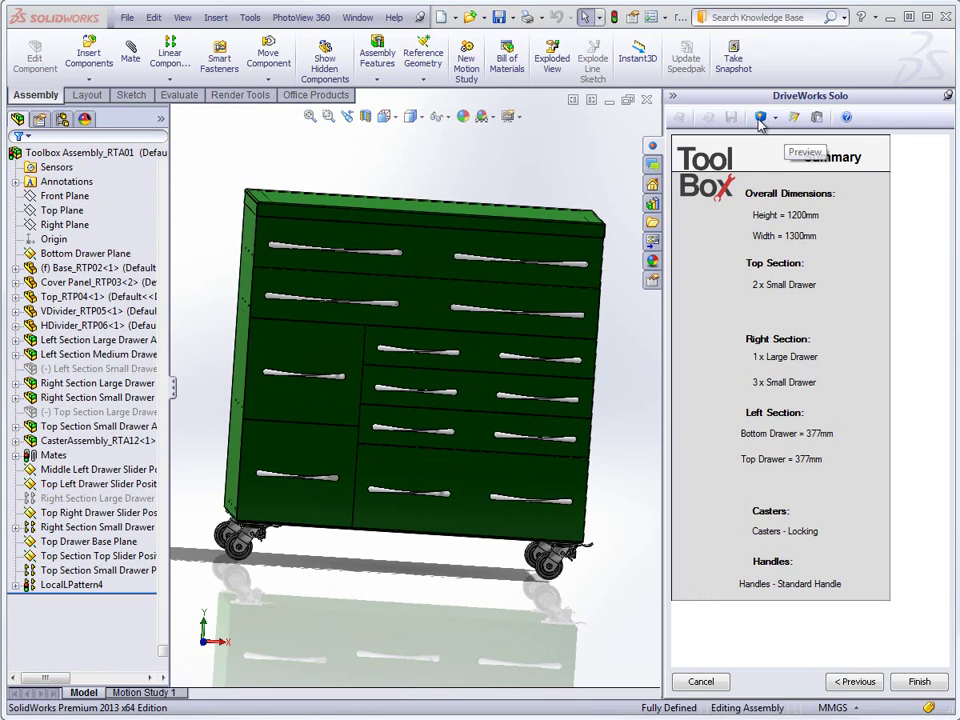
pyautogui.moveTo(473, 460); pyautogui.dragTo(491, 514, button='middle')
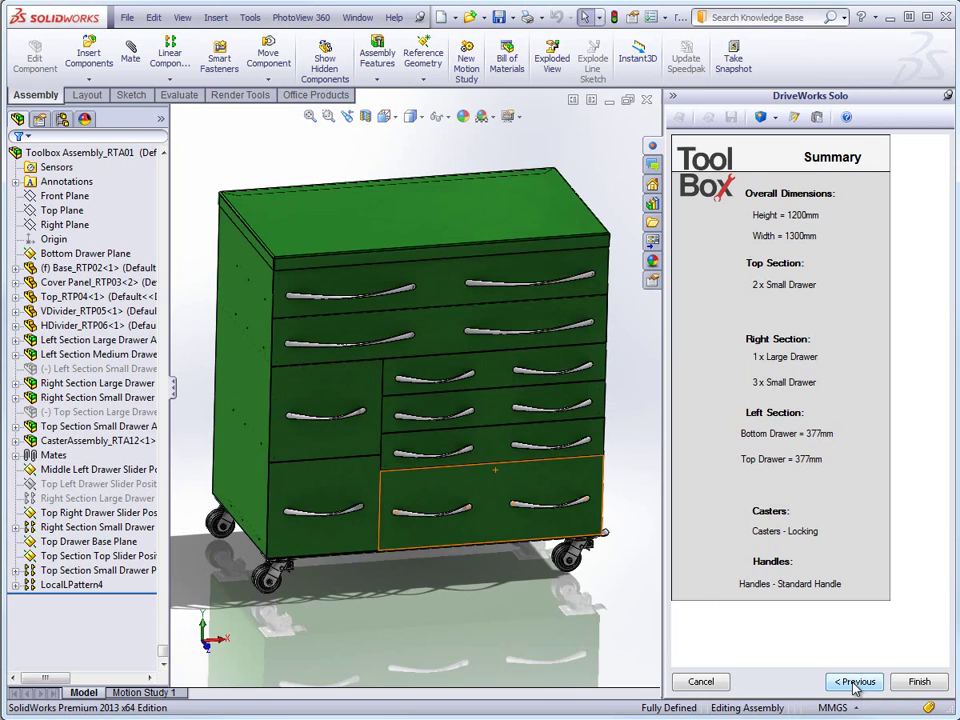
# Go back to General Details and change the height to 1400 and width to 1000.
pyautogui.click(855, 682)
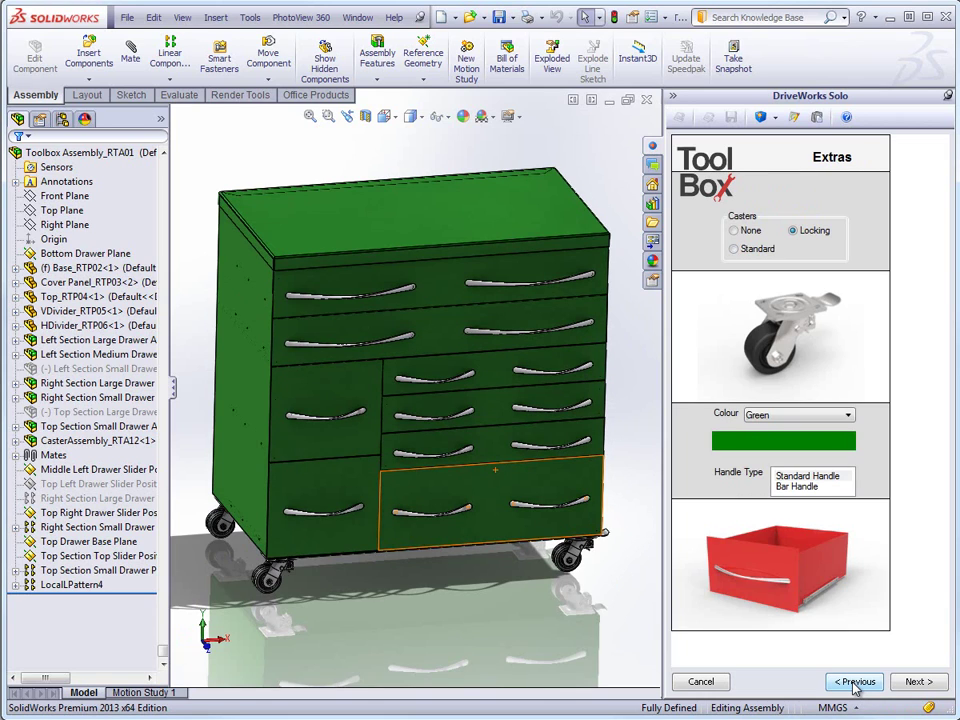
pyautogui.click(855, 682)
pyautogui.click(852, 586)
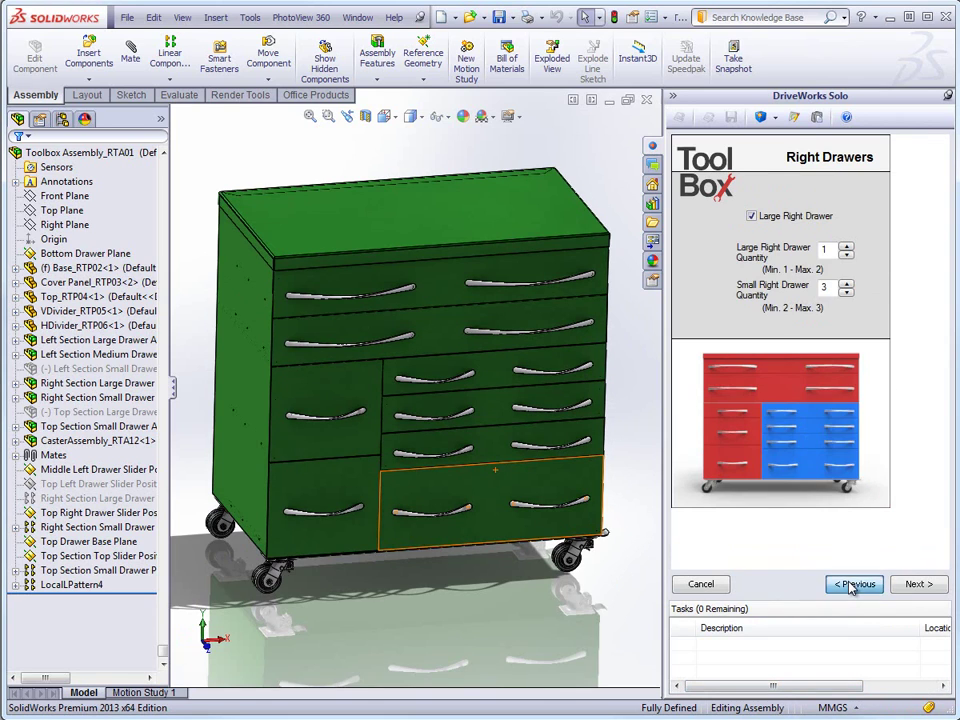
pyautogui.click(852, 586)
pyautogui.click(852, 586)
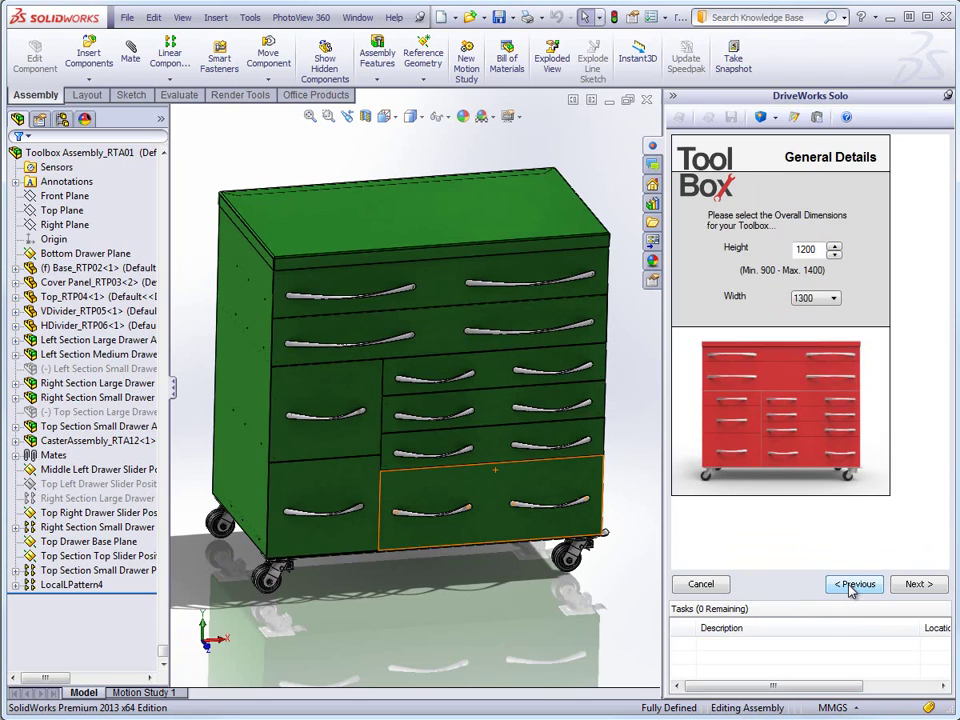
pyautogui.click(834, 246)
pyautogui.click(834, 246)
pyautogui.click(829, 299)
pyautogui.click(822, 322)
# Use a large top drawer, two large right drawers and standard casters.
pyautogui.click(917, 585)
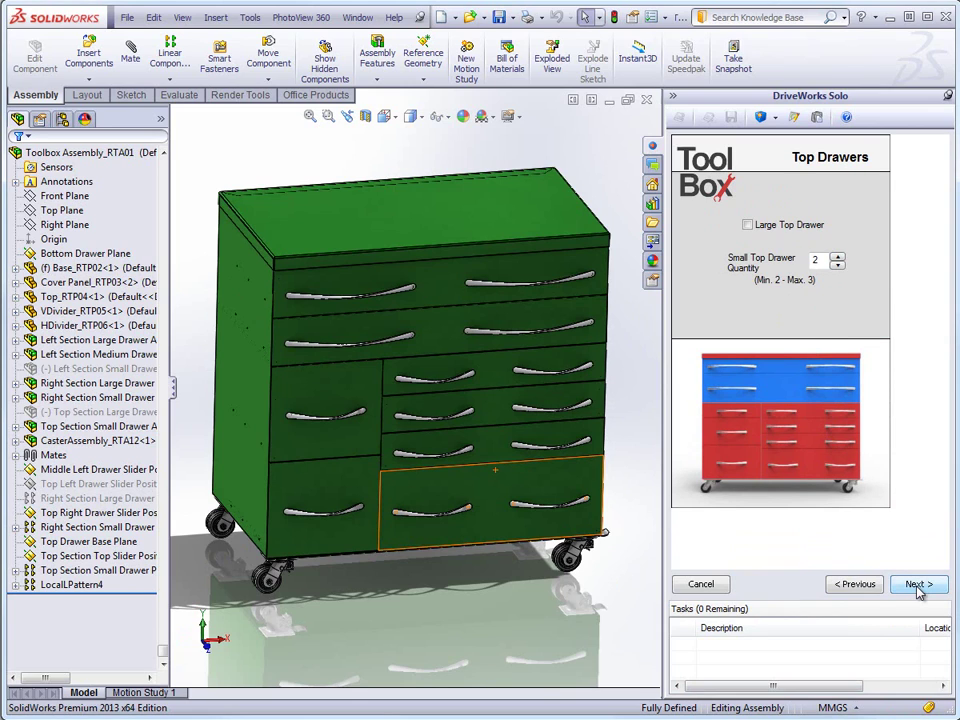
pyautogui.click(748, 225)
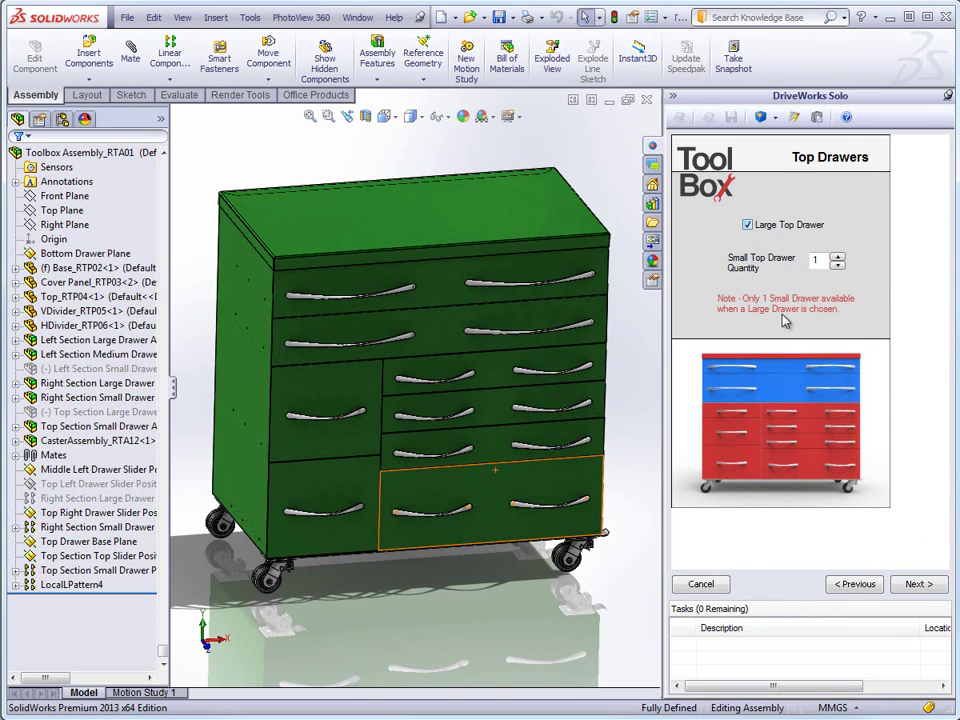
pyautogui.click(914, 586)
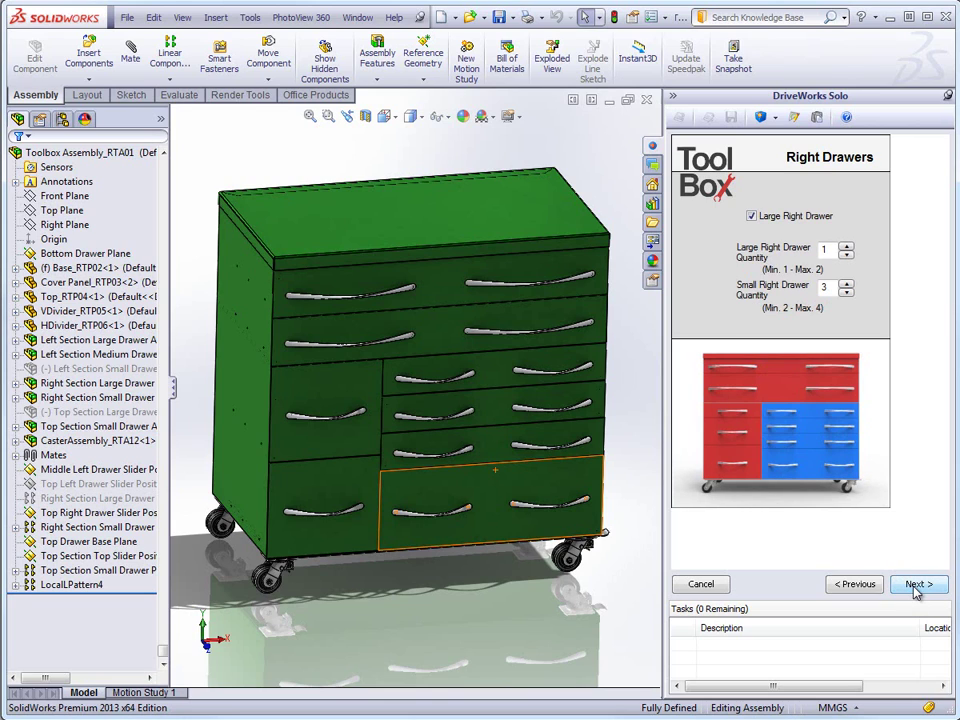
pyautogui.click(846, 246)
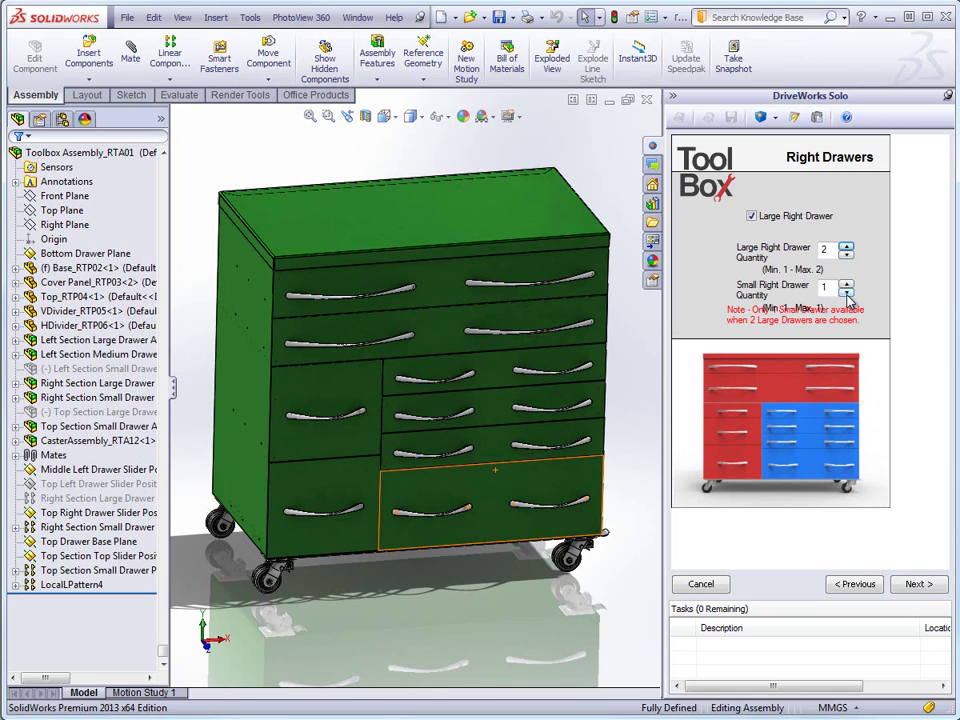
pyautogui.click(917, 585)
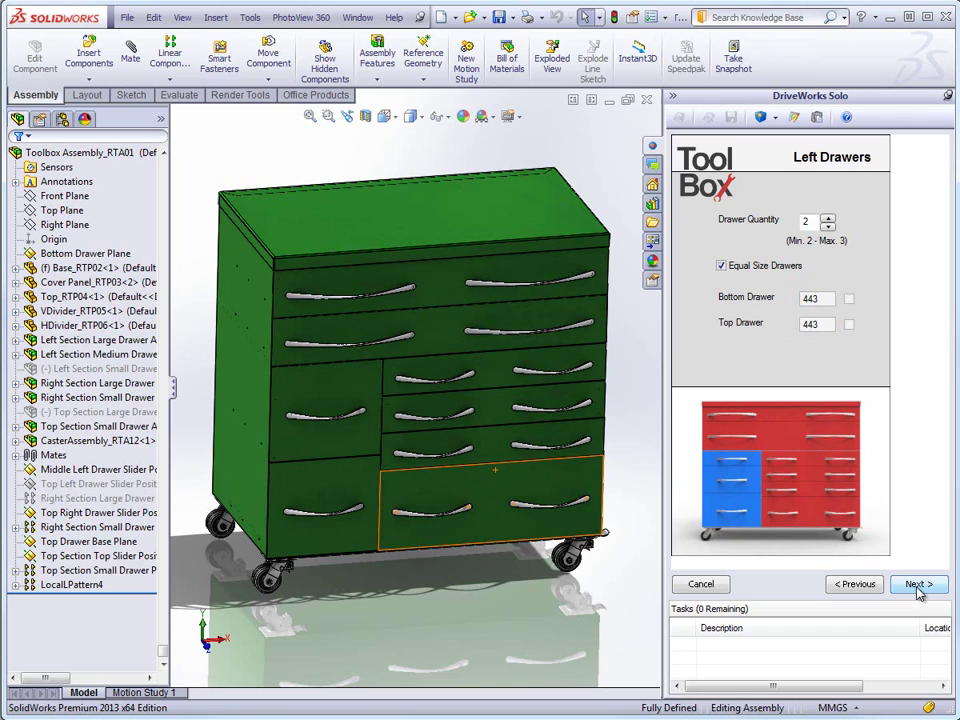
pyautogui.click(918, 585)
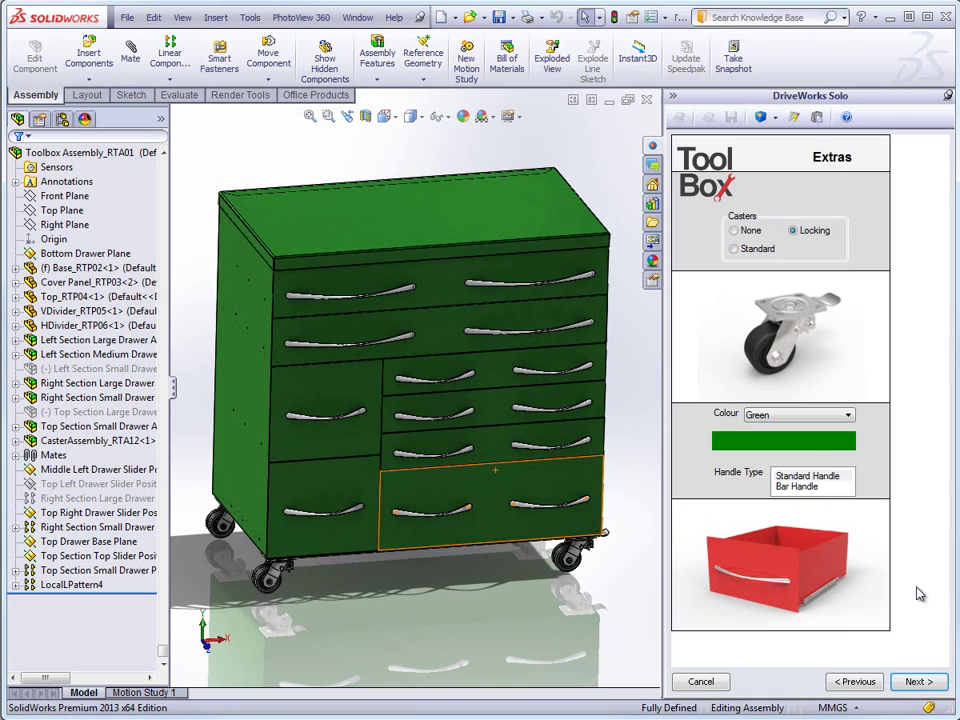
pyautogui.click(762, 250)
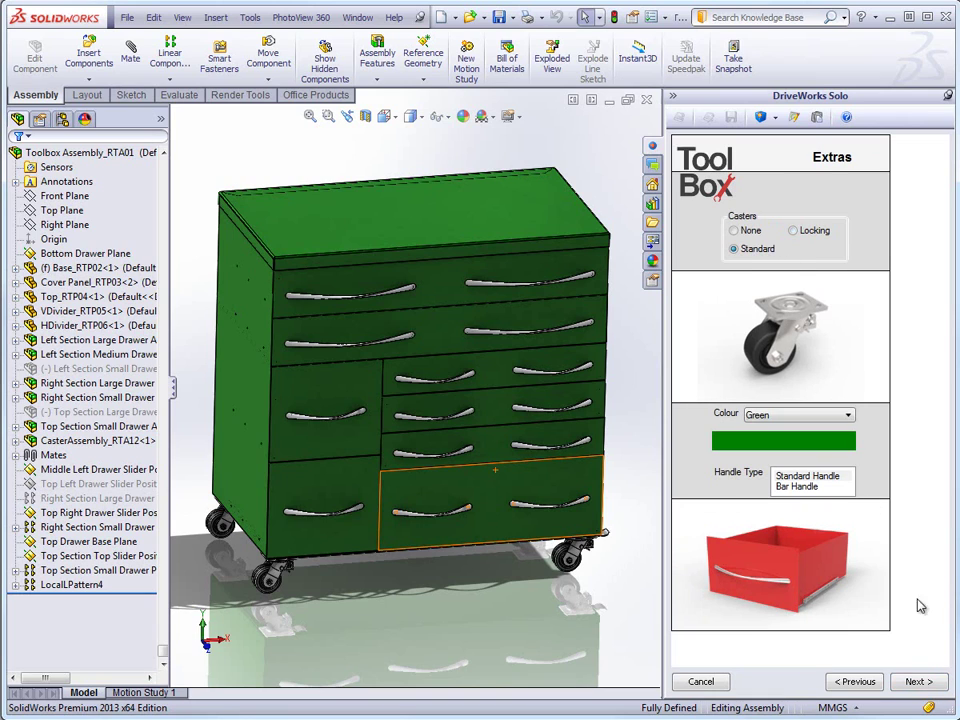
pyautogui.click(915, 682)
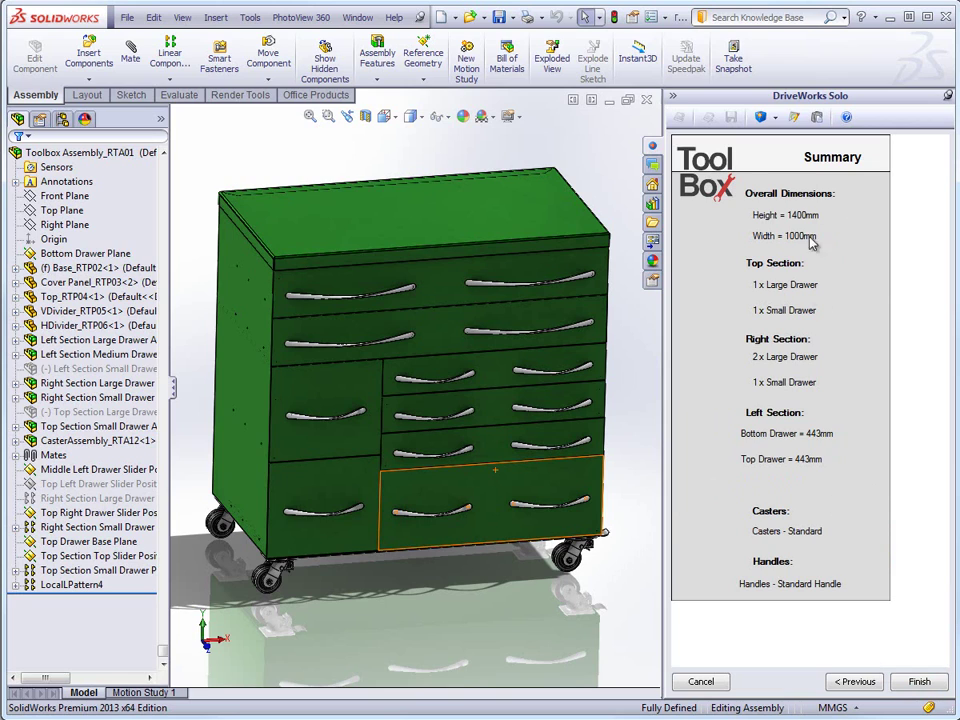
# Regenerate the preview as the 1400 × 1000 mm green toolbox.
pyautogui.click(759, 119)
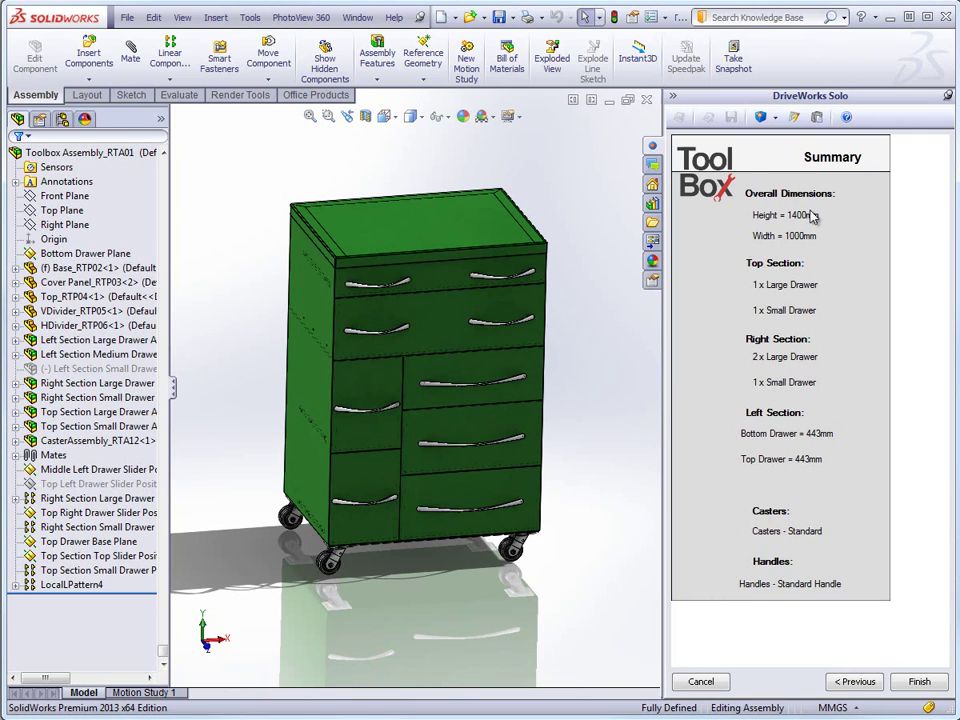
# Generate the Toolbox Assembly 171 drawing and inspect its views, title block and 12-item BOM.
pyautogui.click(794, 118)
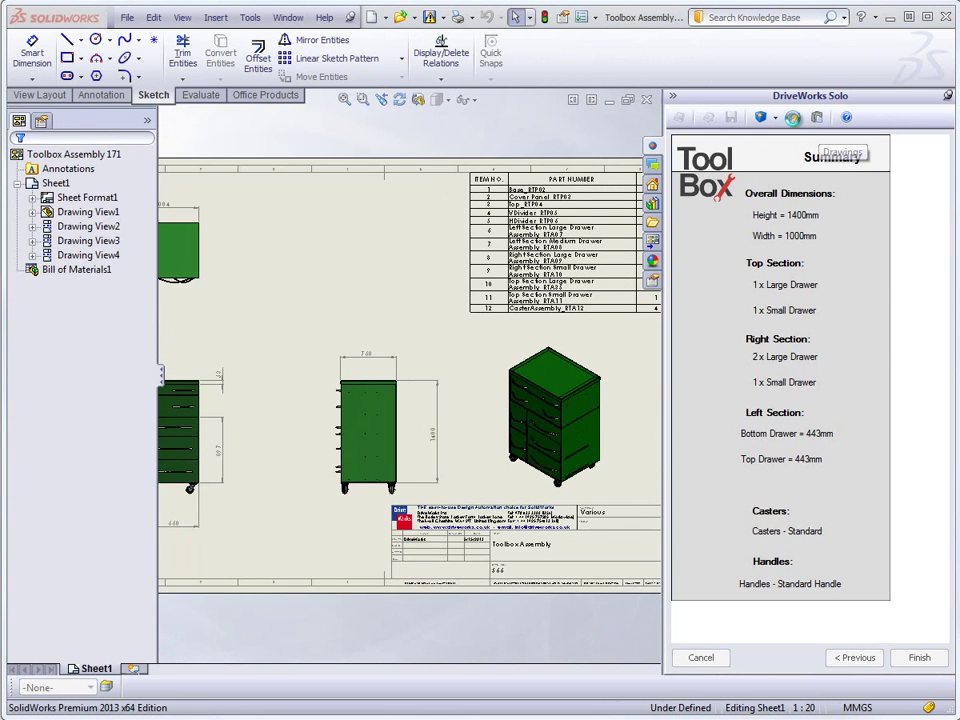
pyautogui.click(344, 99)
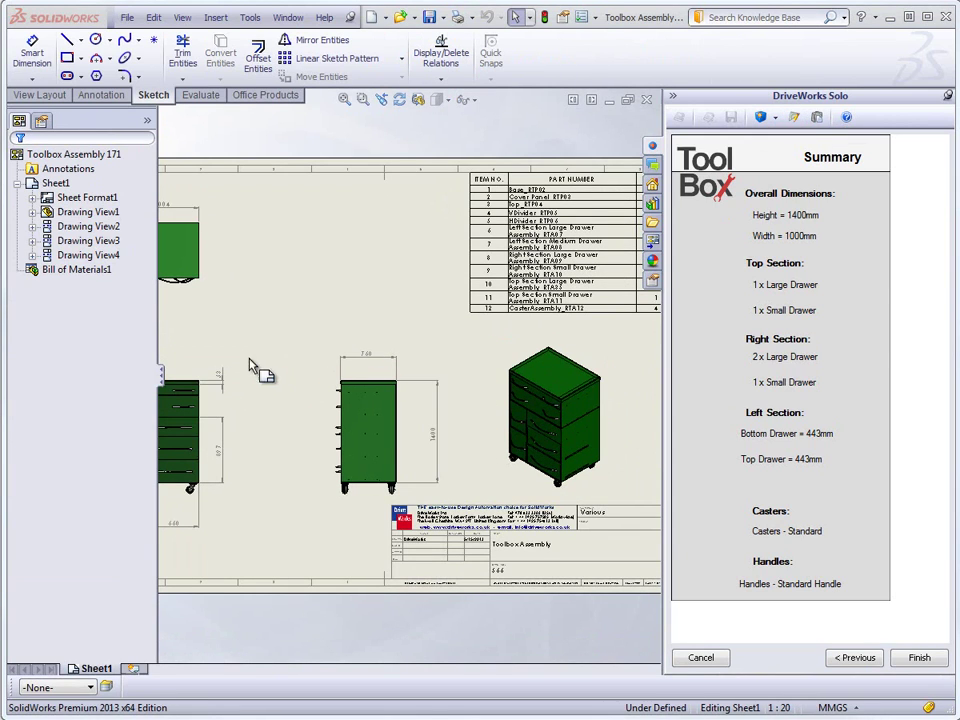
pyautogui.scroll(-5, 252, 362)
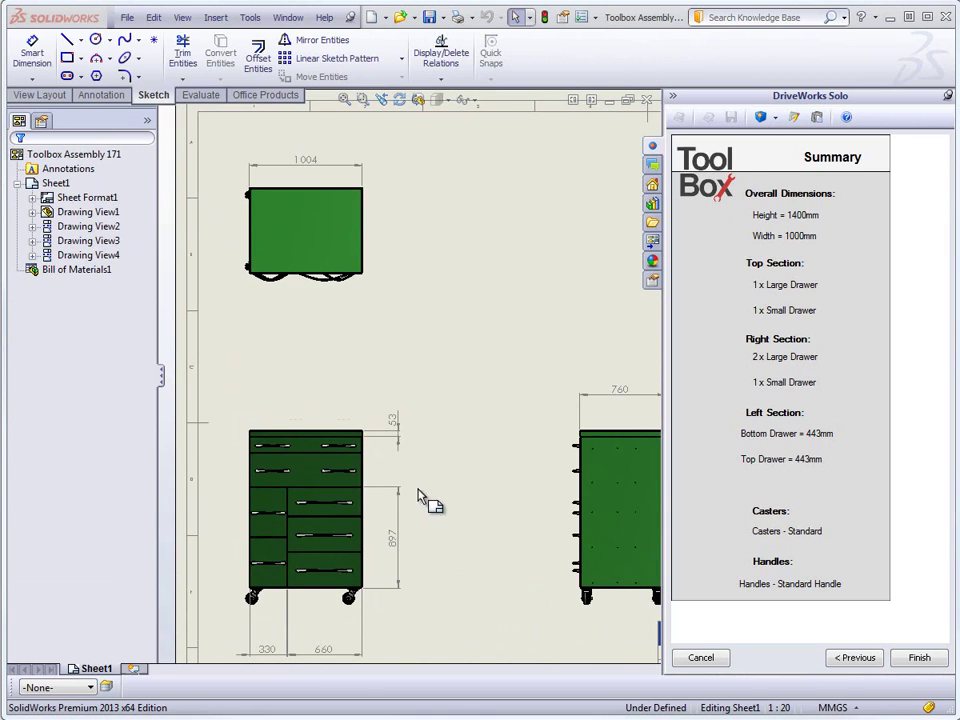
pyautogui.scroll(5, 505, 539)
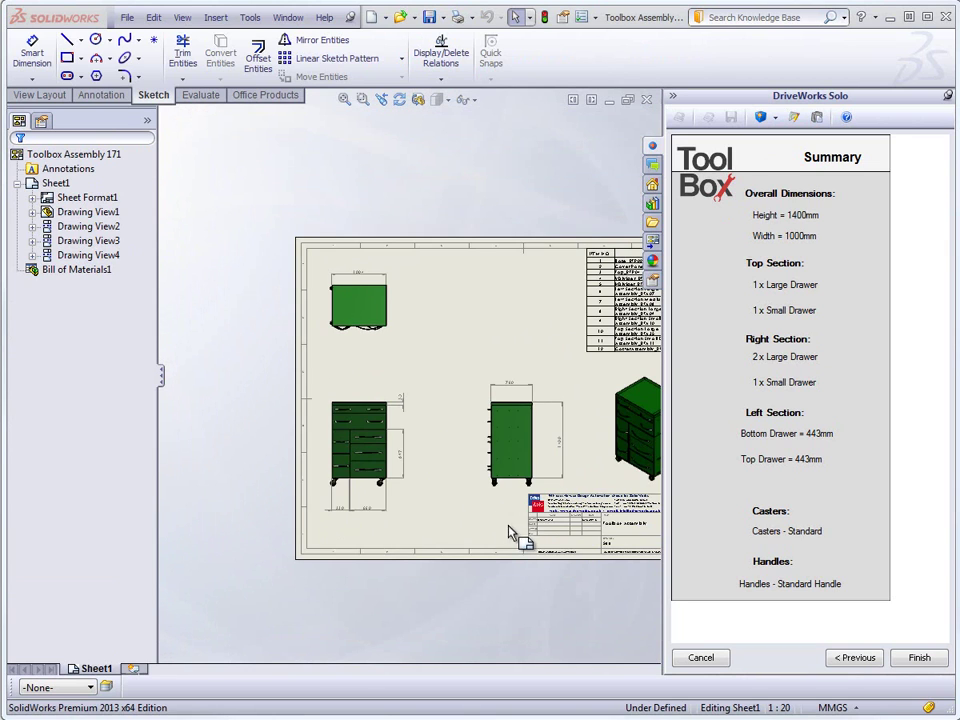
pyautogui.scroll(1, 584, 447)
pyautogui.scroll(-5, 499, 418)
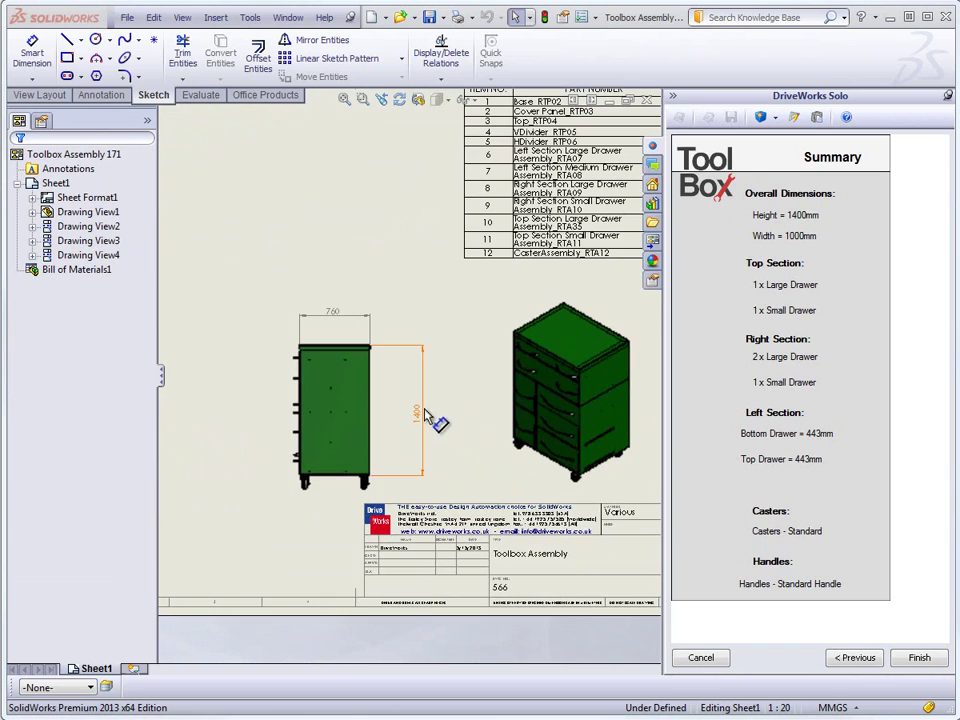
pyautogui.scroll(-3, 617, 574)
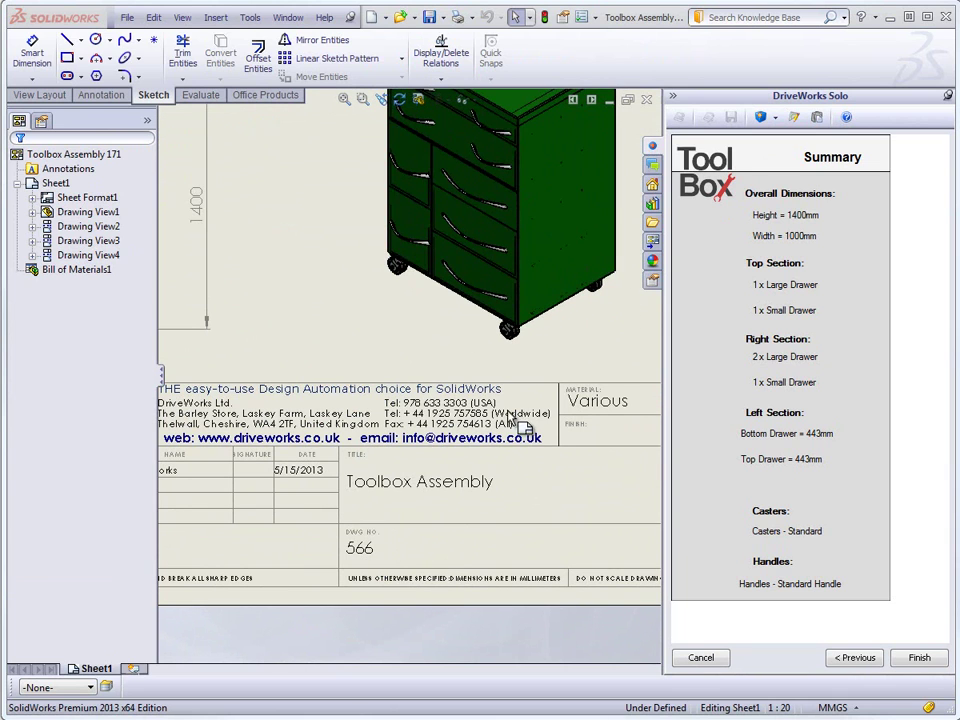
pyautogui.scroll(5, 528, 330)
pyautogui.scroll(-4, 470, 176)
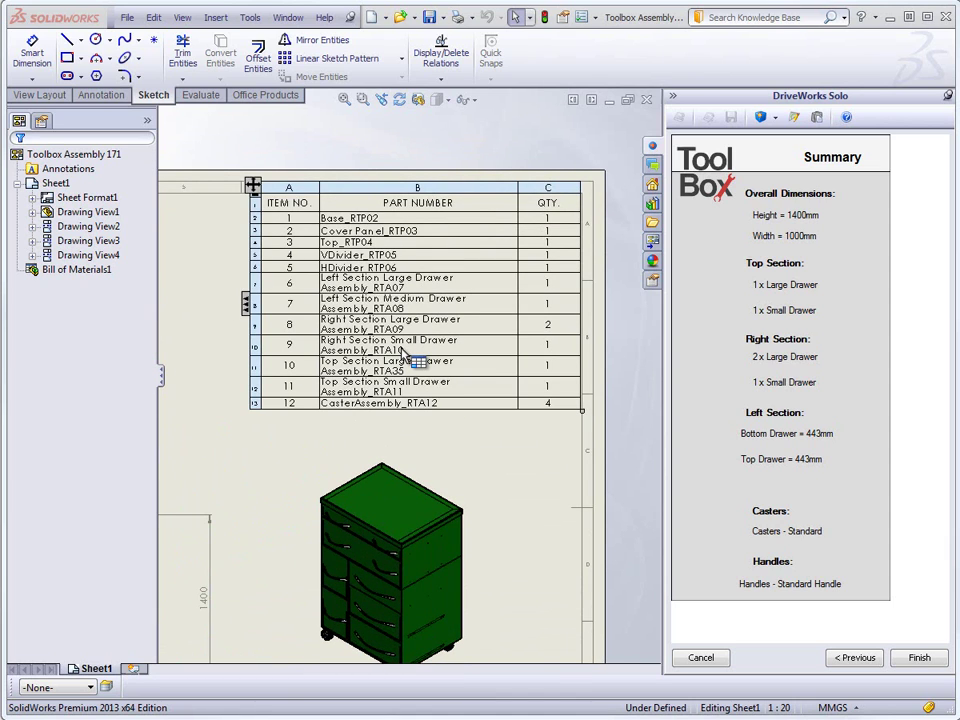
pyautogui.click(478, 112)
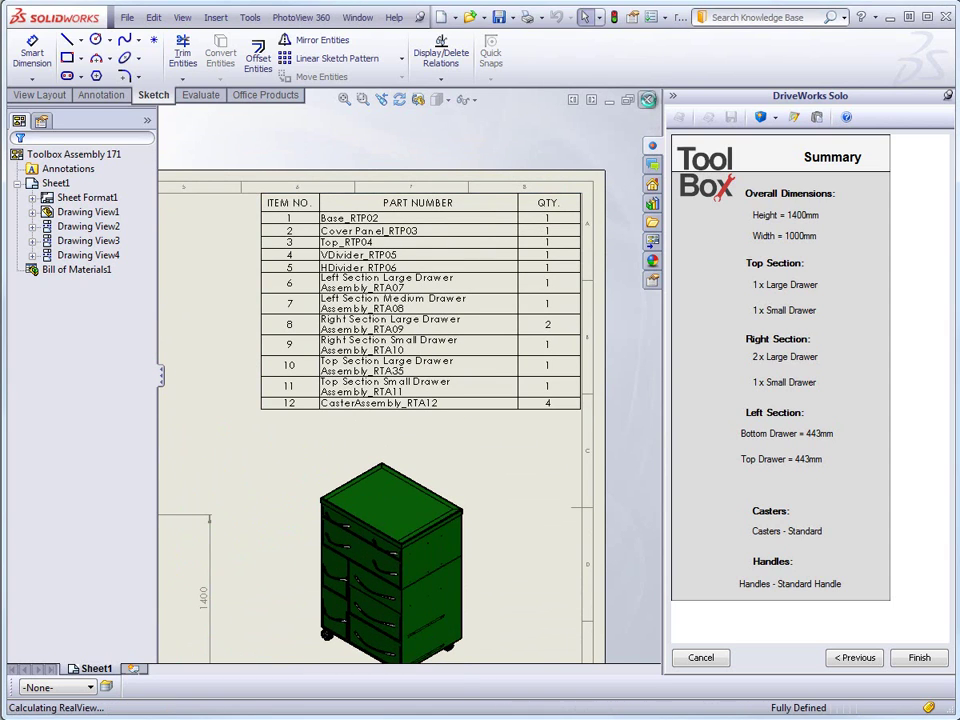
# Close the drawing and finish the configured models, keeping all Finish Models options ticked.
pyautogui.click(647, 100)
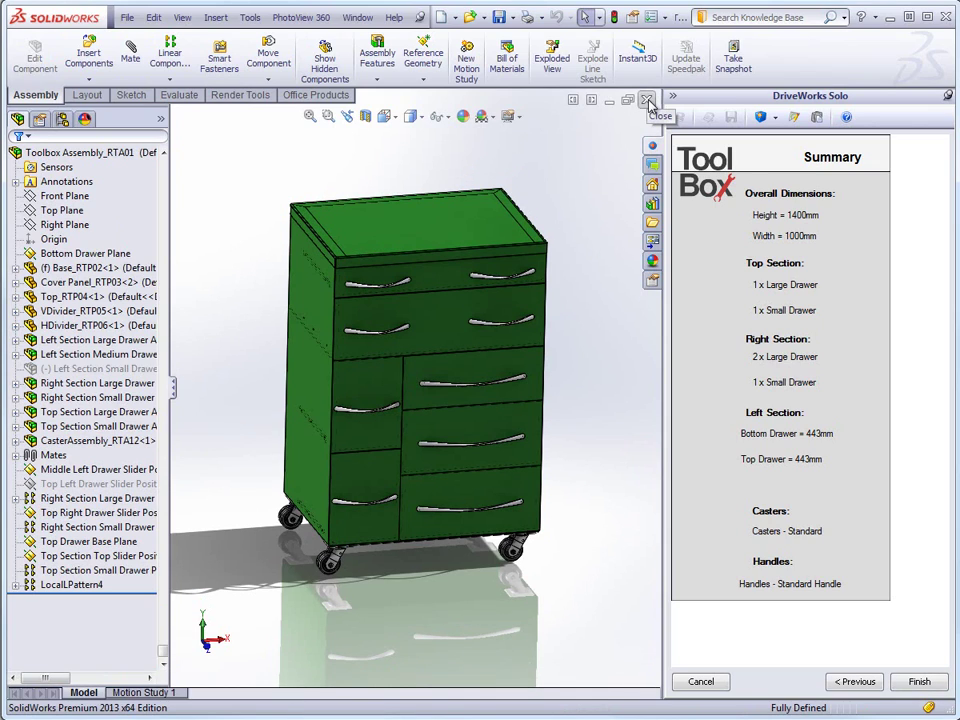
pyautogui.click(921, 683)
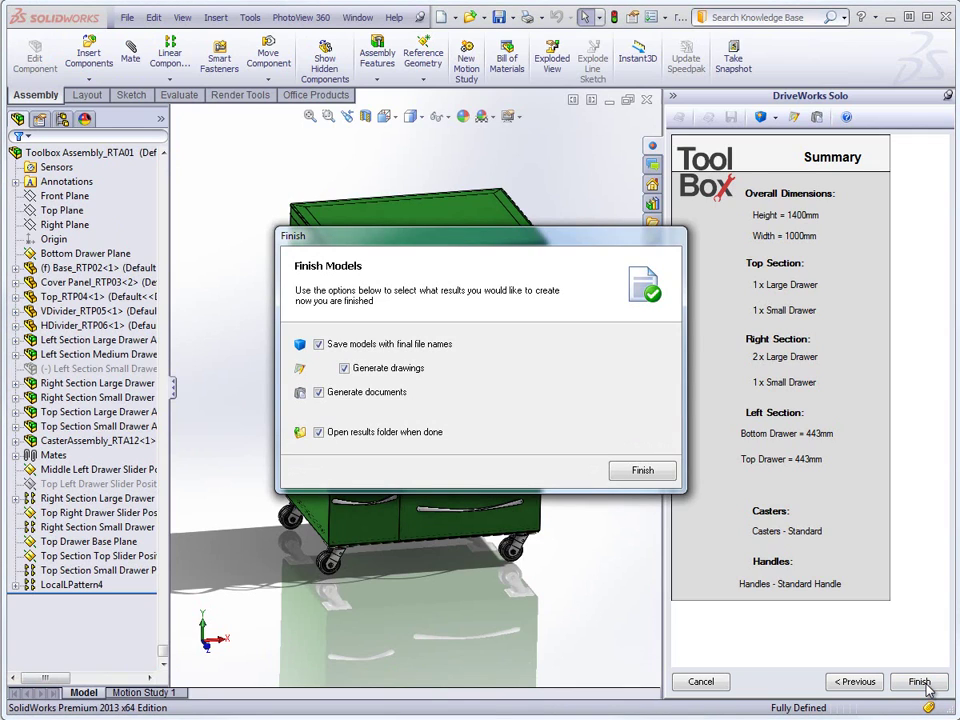
pyautogui.click(643, 472)
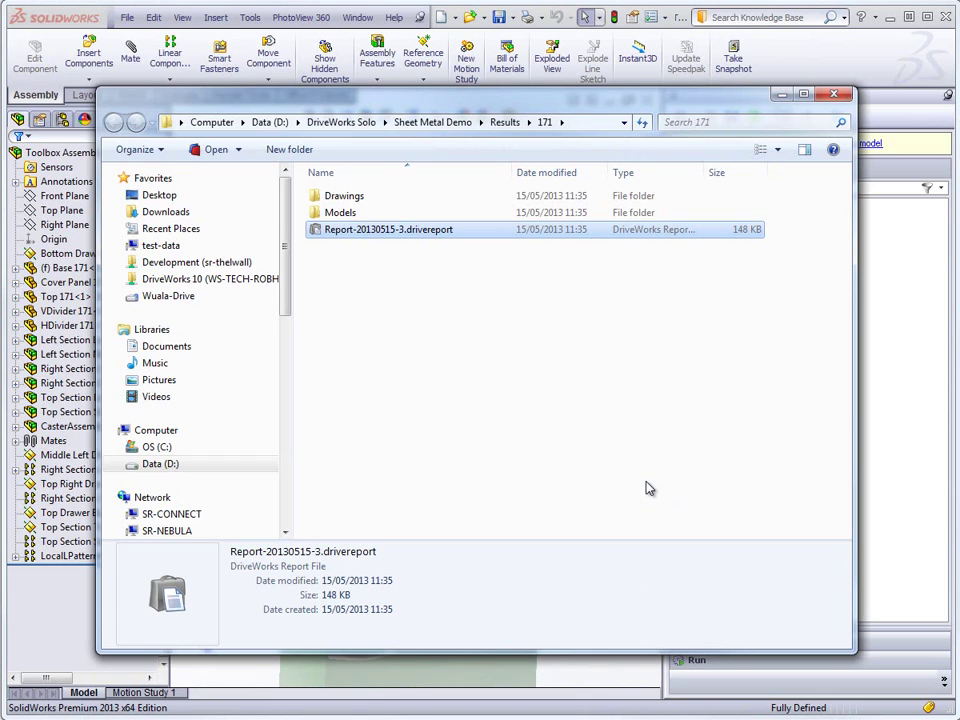
# Check the contents of the Models results folder, then return to the 171 folder.
pyautogui.click(370, 304)
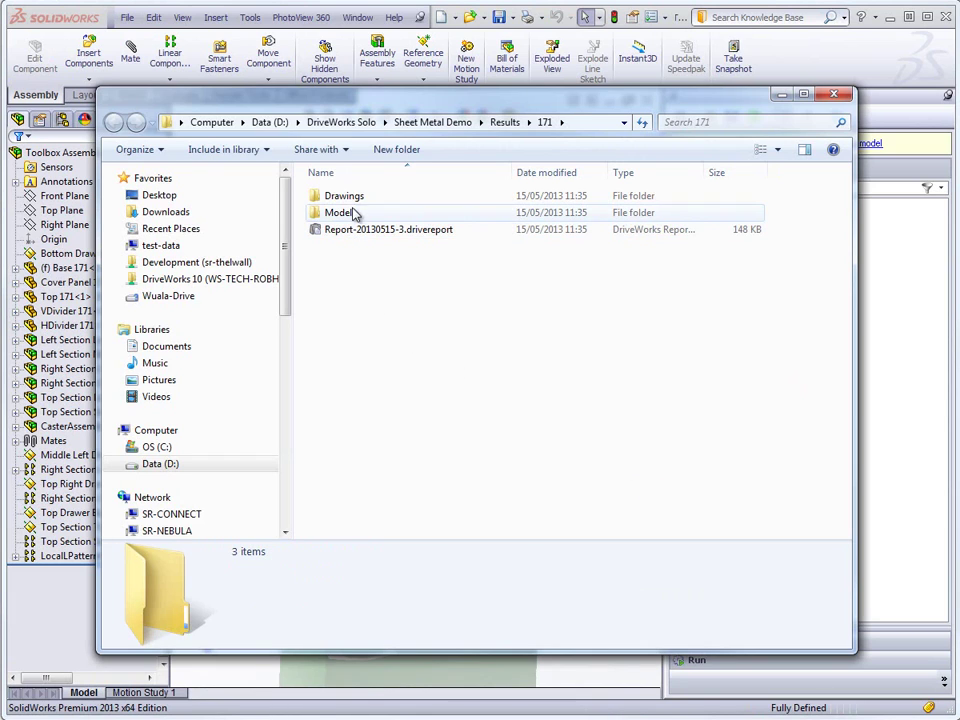
pyautogui.doubleClick(340, 213)
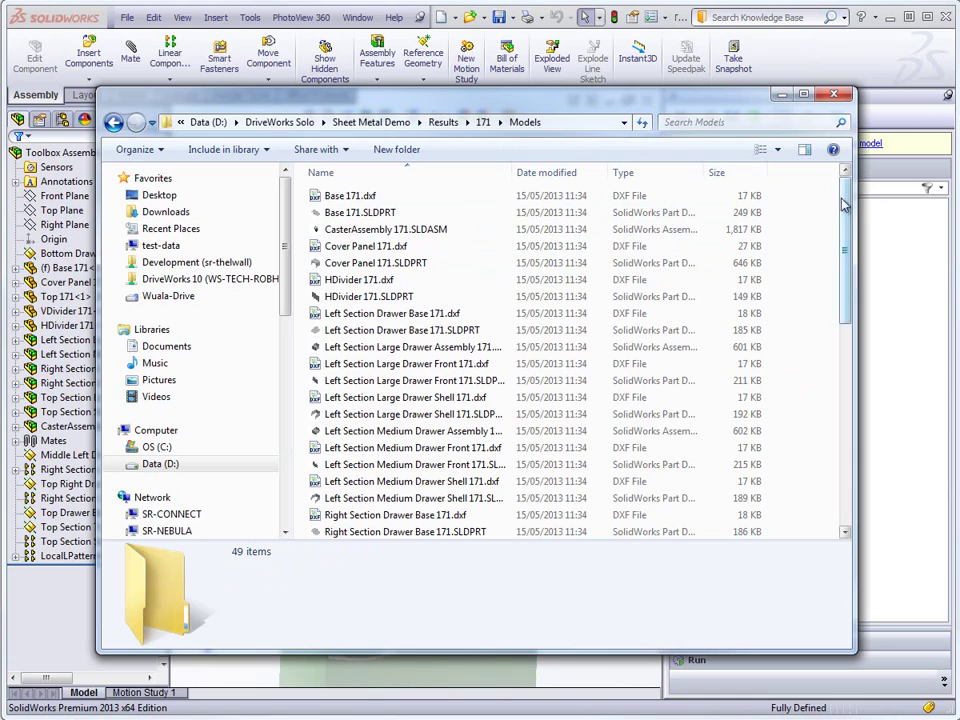
pyautogui.moveTo(848, 205); pyautogui.dragTo(846, 452)
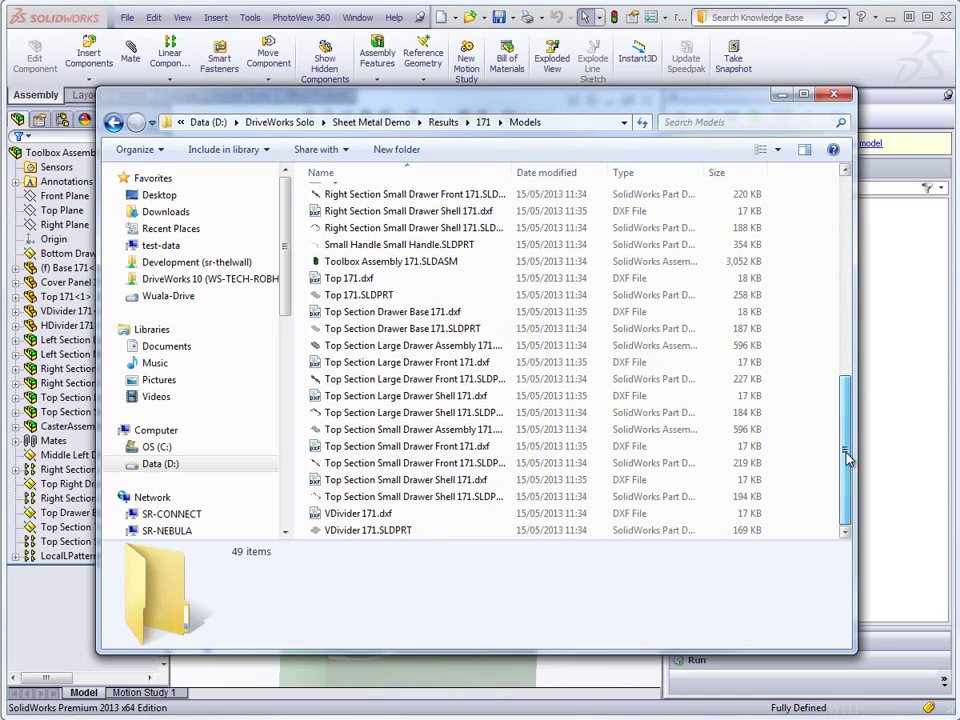
pyautogui.click(113, 124)
# Check the Drawings folder, then open the .drivereport file in DriveWorks Report Viewer.
pyautogui.click(350, 198)
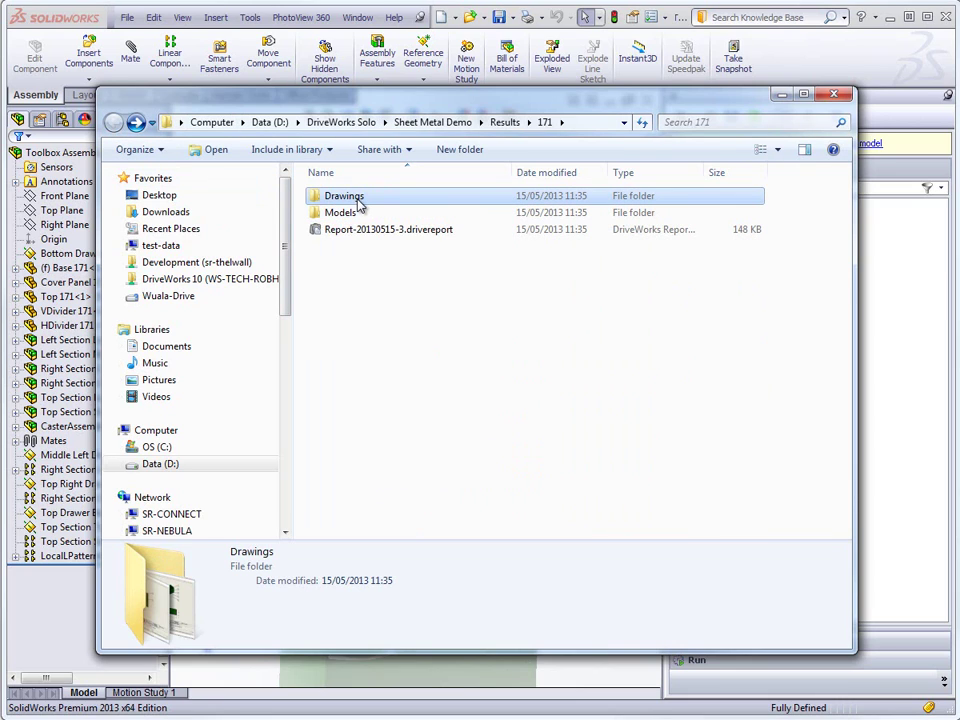
pyautogui.doubleClick(379, 200)
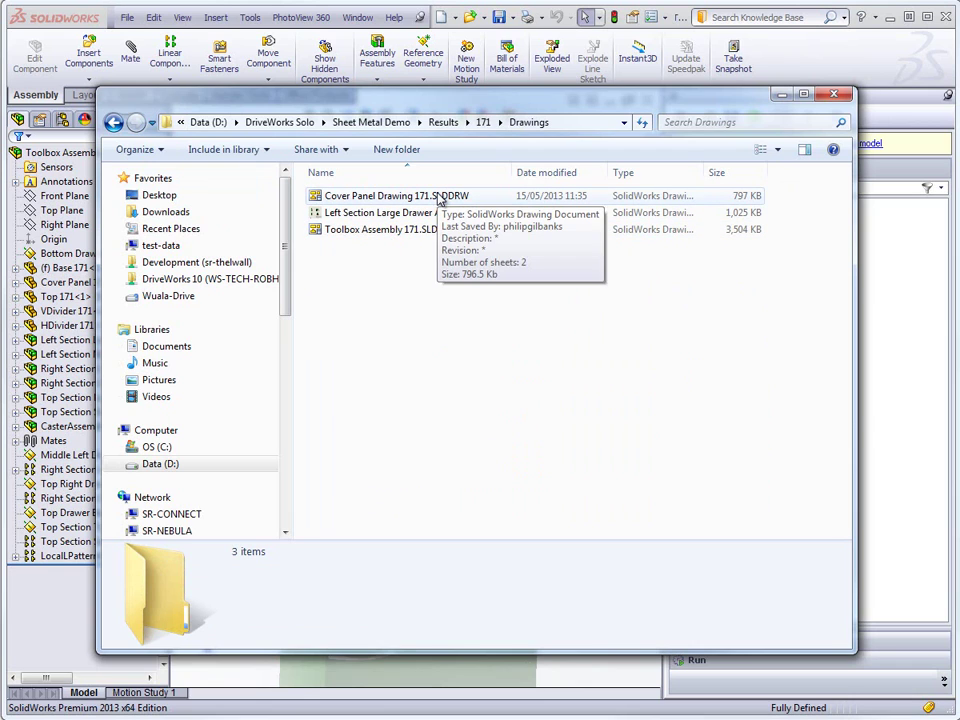
pyautogui.click(113, 121)
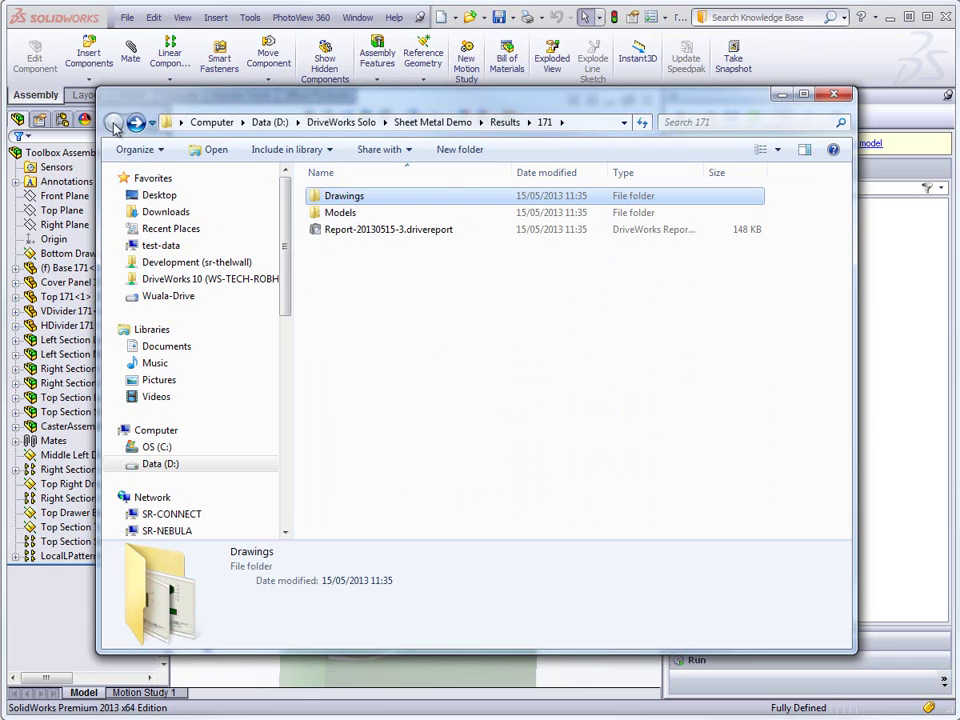
pyautogui.doubleClick(388, 231)
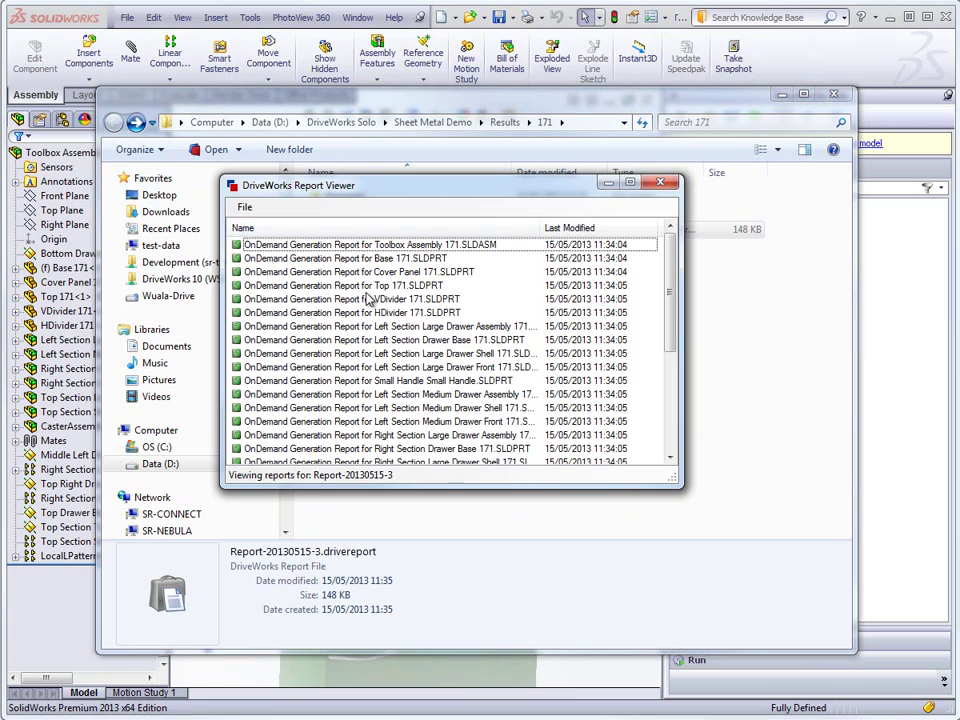
# Review the detailed Toolbox Assembly 171 generation report, then close the Report Viewer.
pyautogui.click(372, 245)
pyautogui.doubleClick(372, 246)
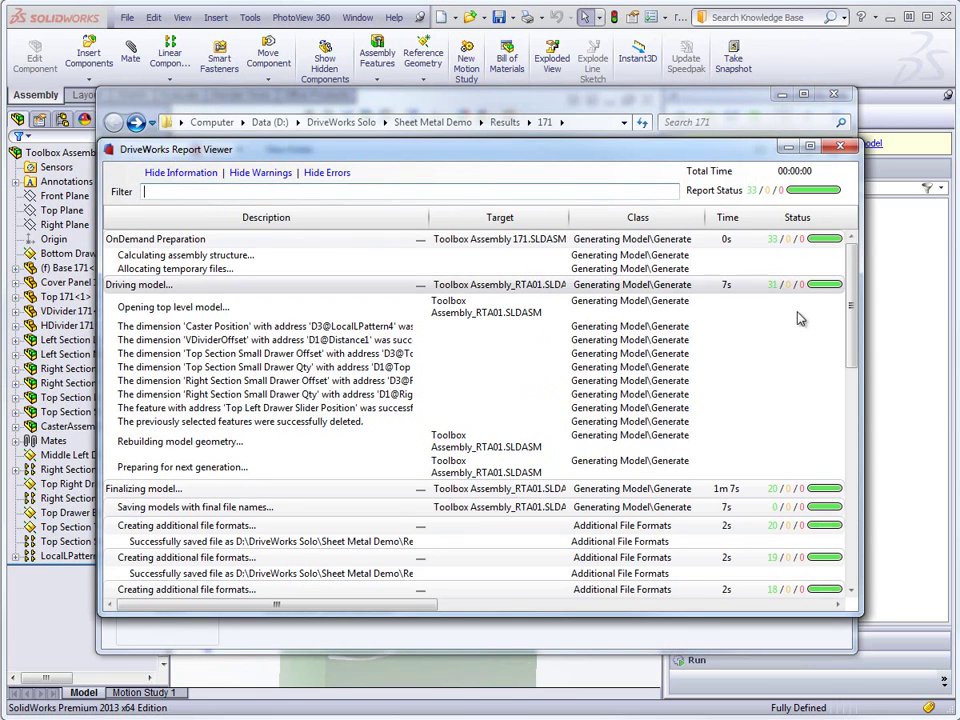
pyautogui.moveTo(855, 278); pyautogui.dragTo(851, 189)
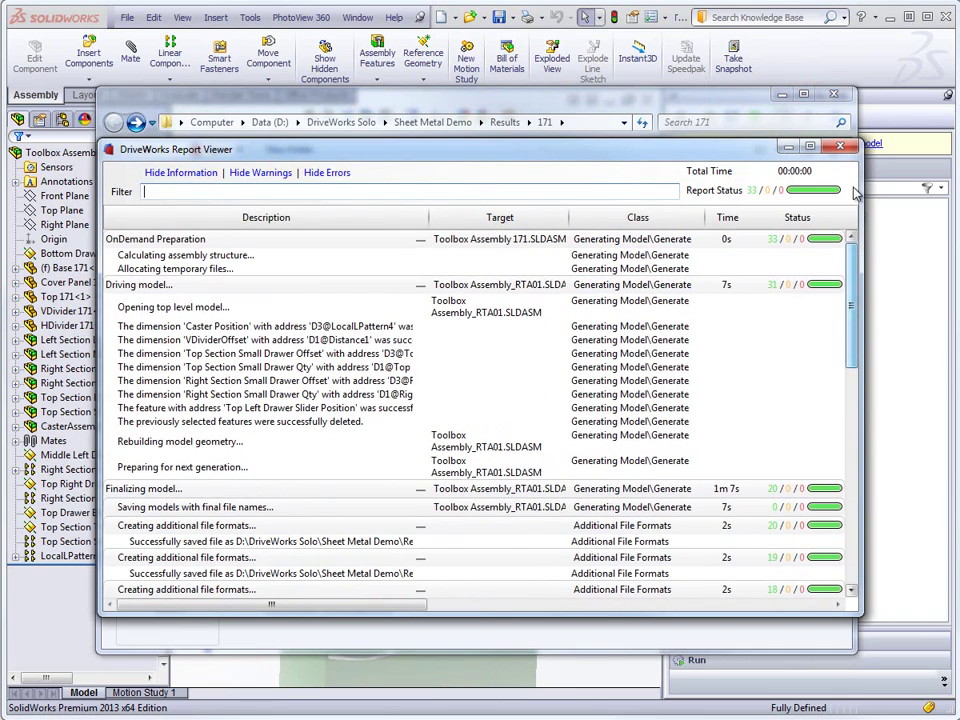
pyautogui.click(843, 147)
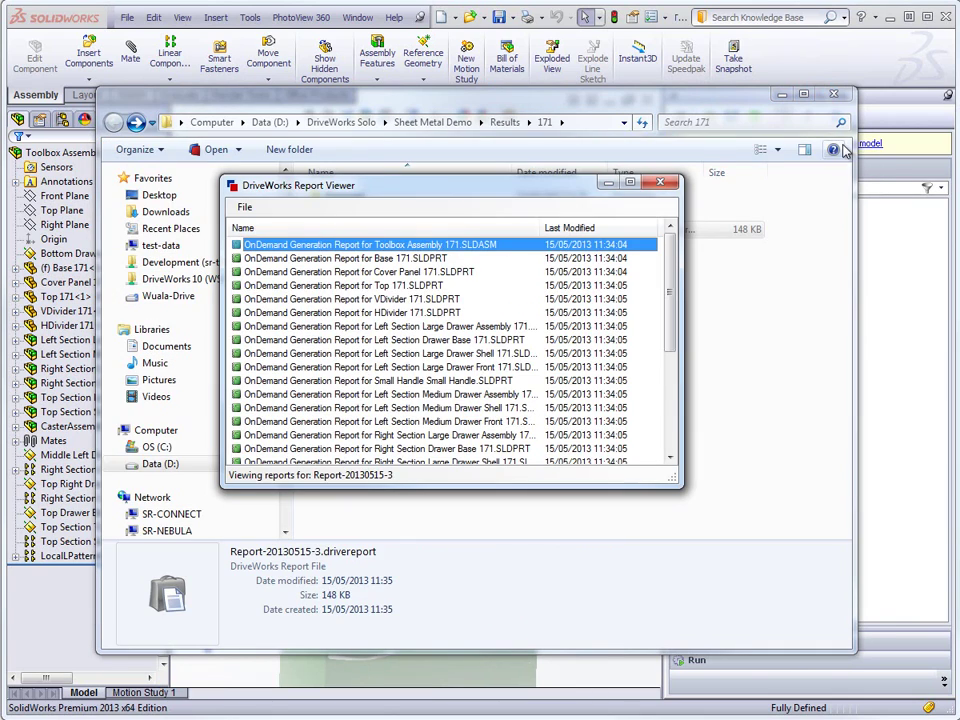
pyautogui.click(660, 182)
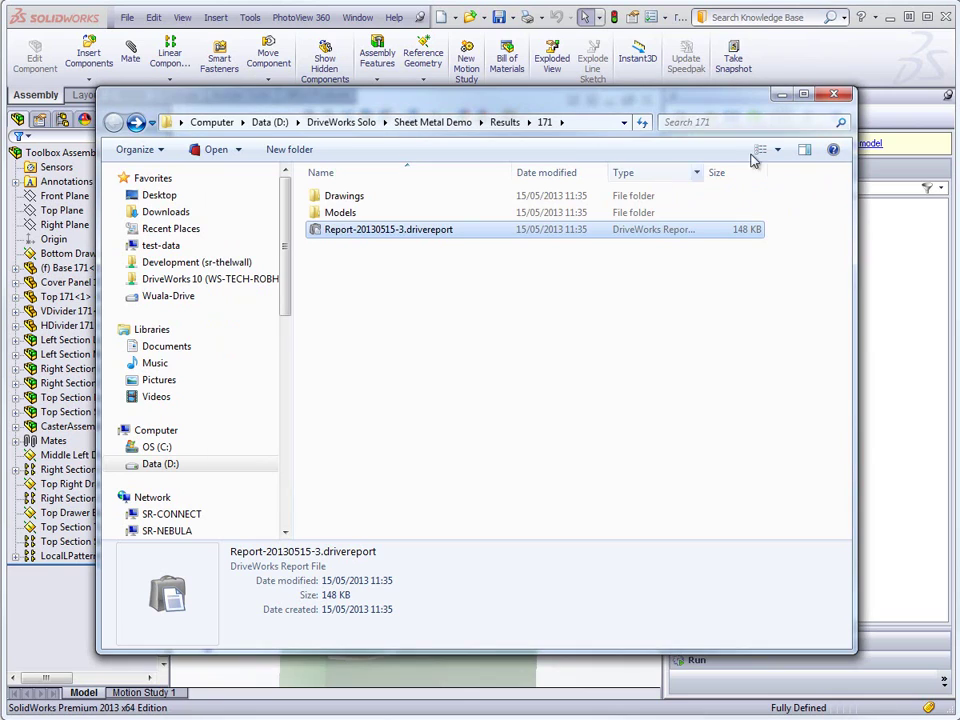
# Close the 171 results folder window to return to the Toolbox Assembly 171 in SolidWorks.
pyautogui.click(836, 96)
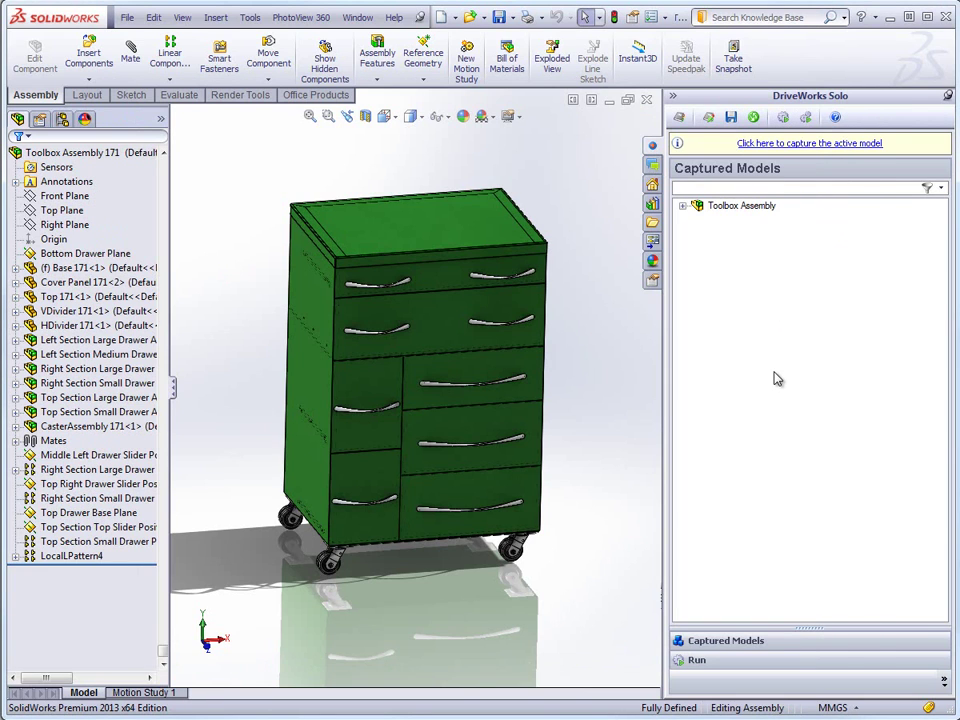